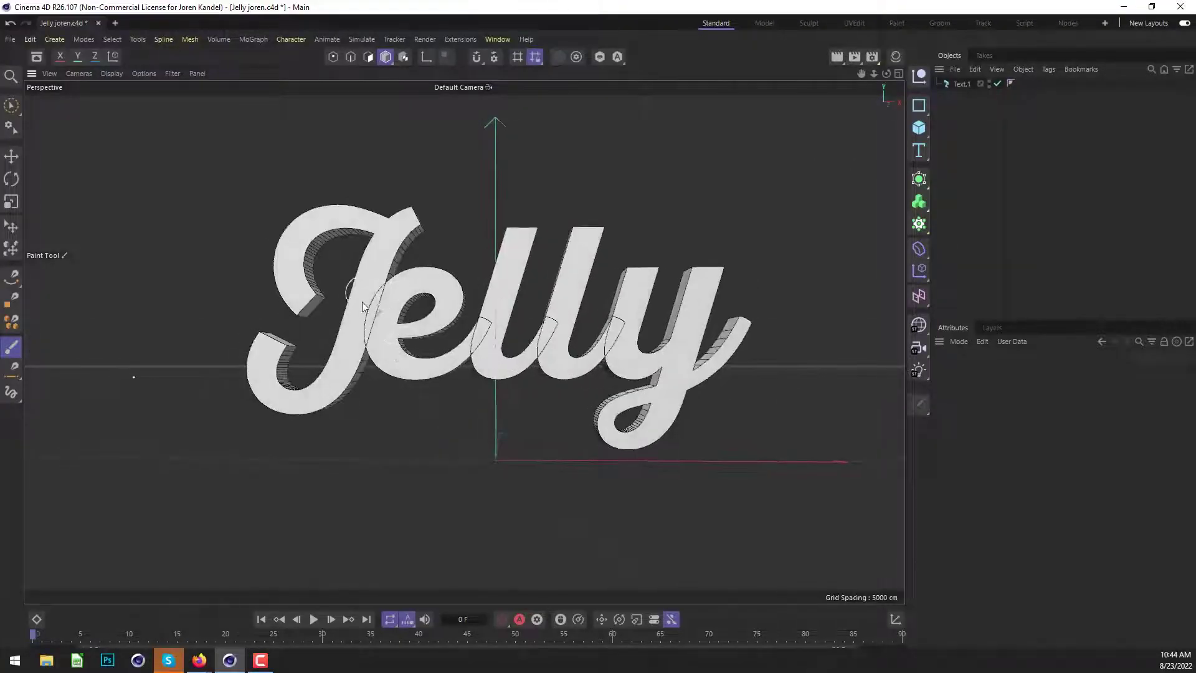
# - Set the Text.1 'Jelly' object's Horizontal Spacing to 5 cm
pyautogui.click(960, 84)
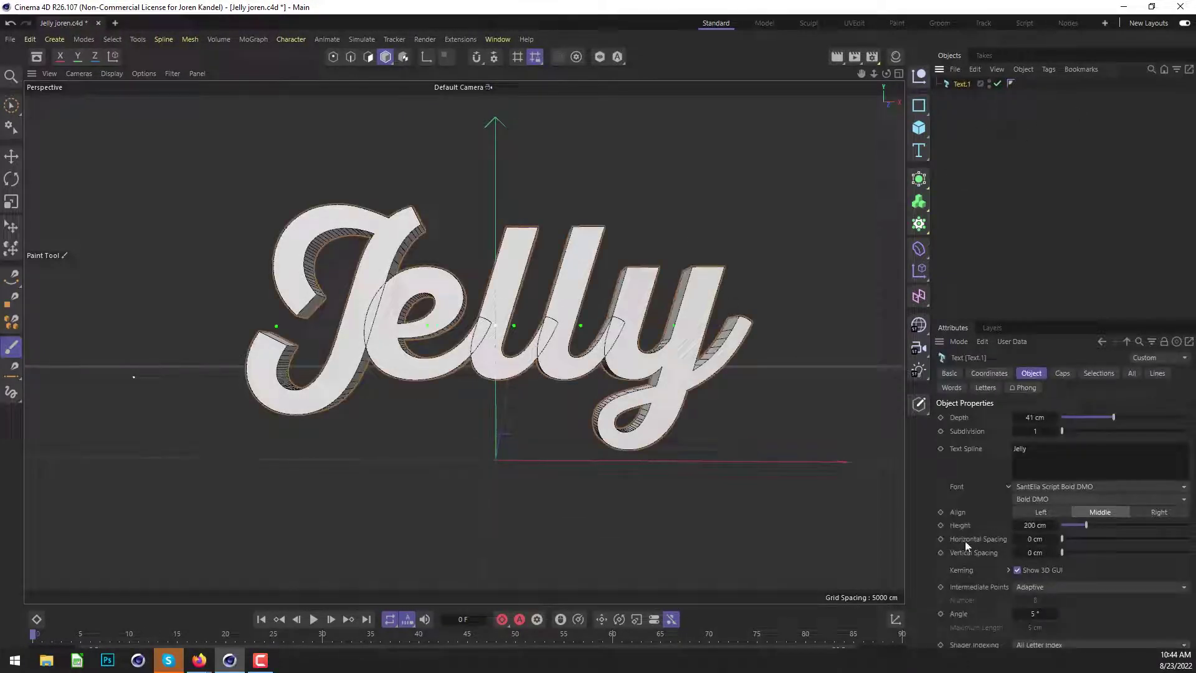
pyautogui.moveTo(1076, 540)
pyautogui.mouseDown()
pyautogui.moveTo(1092, 547)
pyautogui.moveTo(1066, 543)
pyautogui.mouseUp()
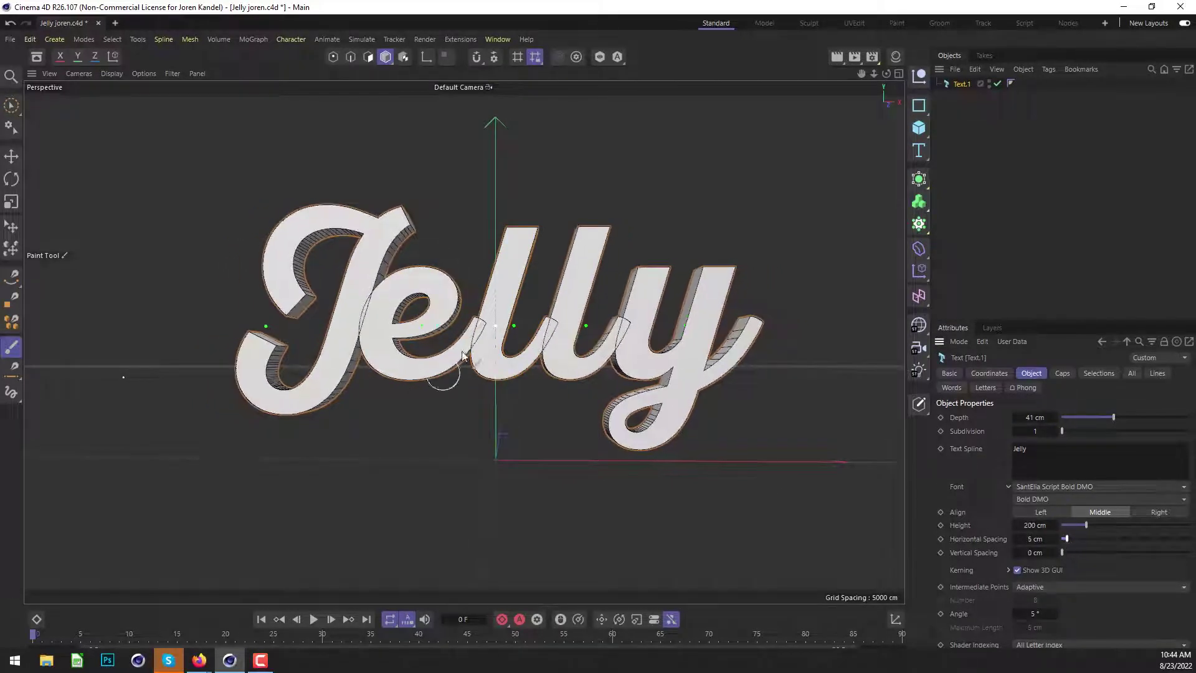
pyautogui.keyDown('alt'); pyautogui.moveTo(523, 295); pyautogui.dragTo(550, 319); pyautogui.keyUp('alt')
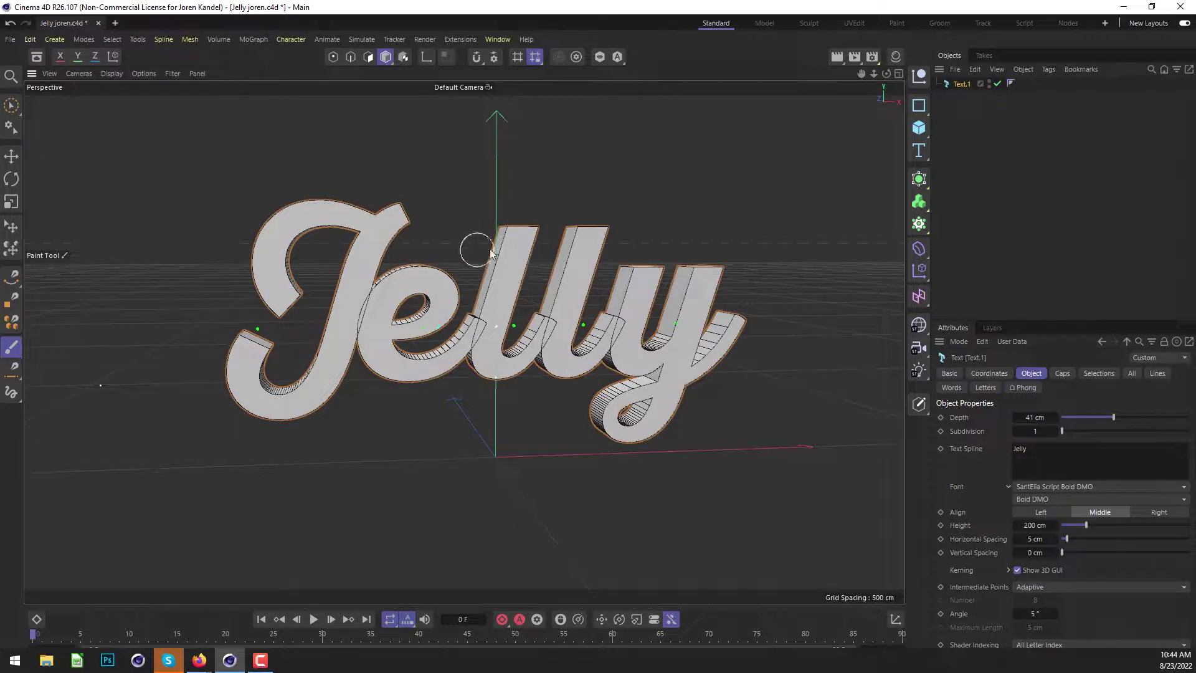
# - Add a Remesh object via Commander and nest Text.1 under it
pyautogui.click(984, 94)
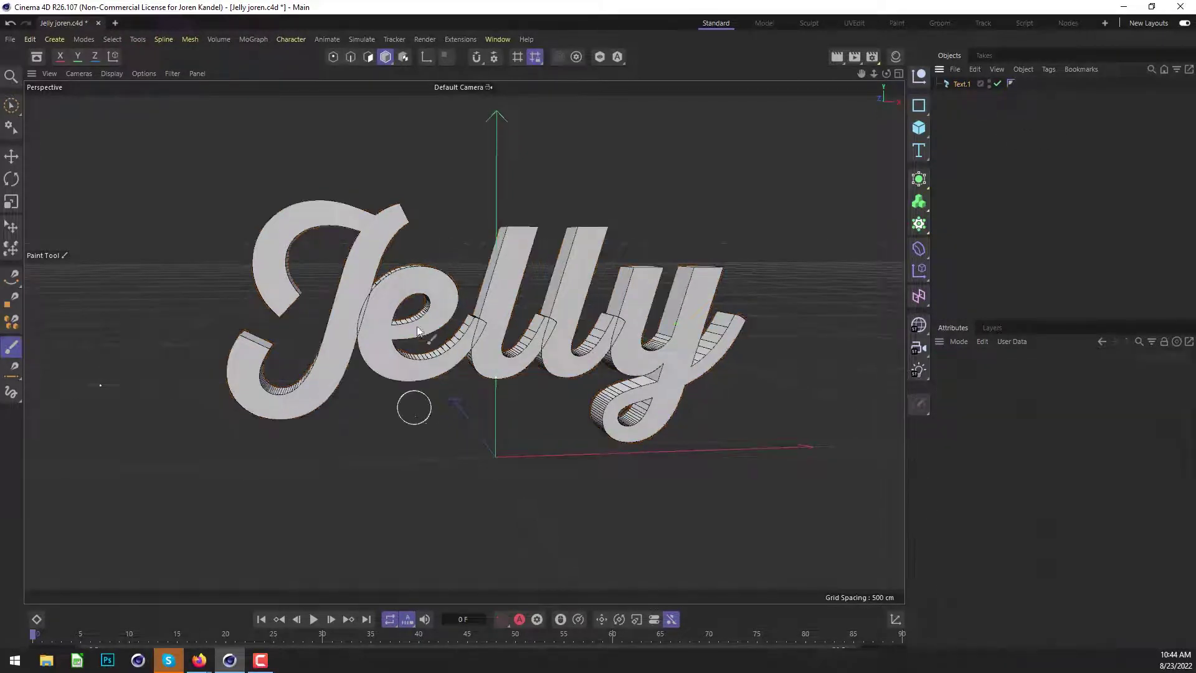
pyautogui.hotkey('shift', 'c')
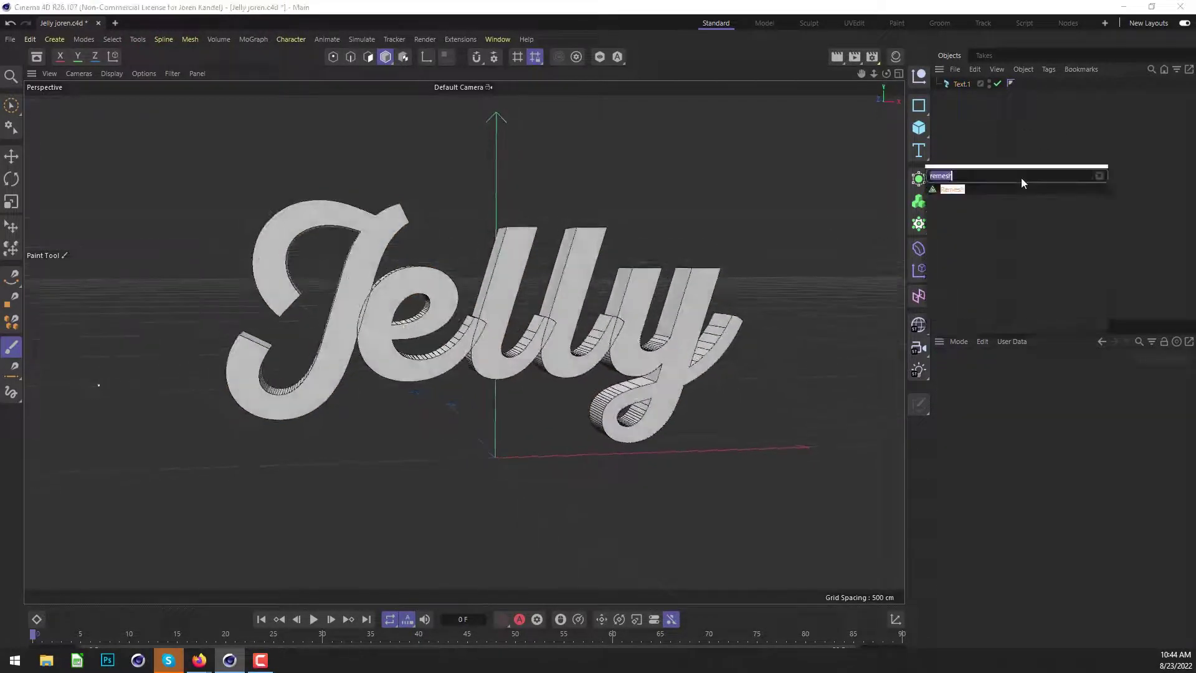
pyautogui.write('remesh')
pyautogui.press('Return')
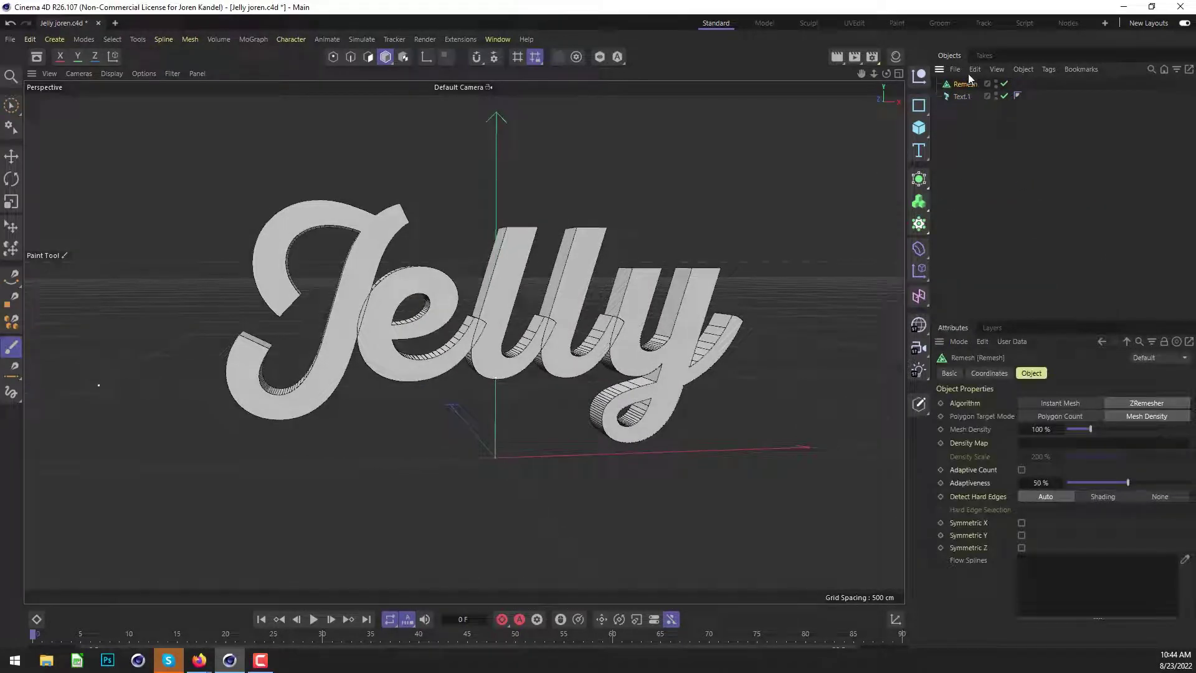
pyautogui.moveTo(969, 84); pyautogui.dragTo(969, 85)
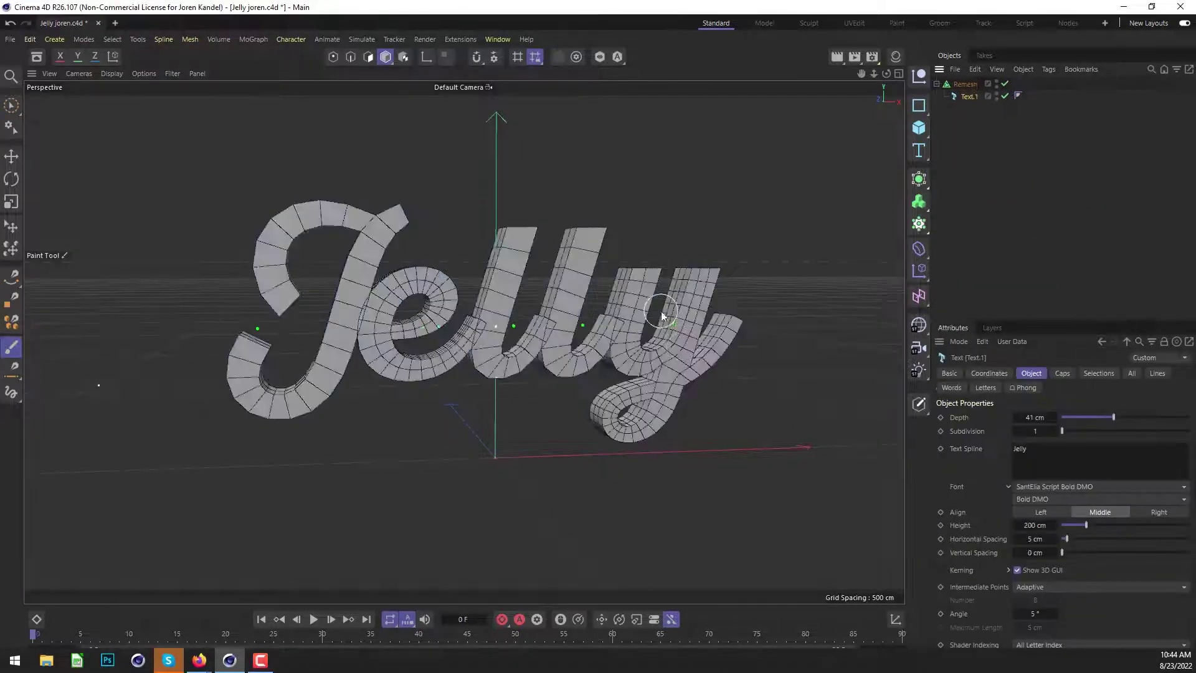
# - Set Remesh Mesh Density to 500%, enable Adaptive Count, and set Adaptiveness to 100%
pyautogui.click(971, 85)
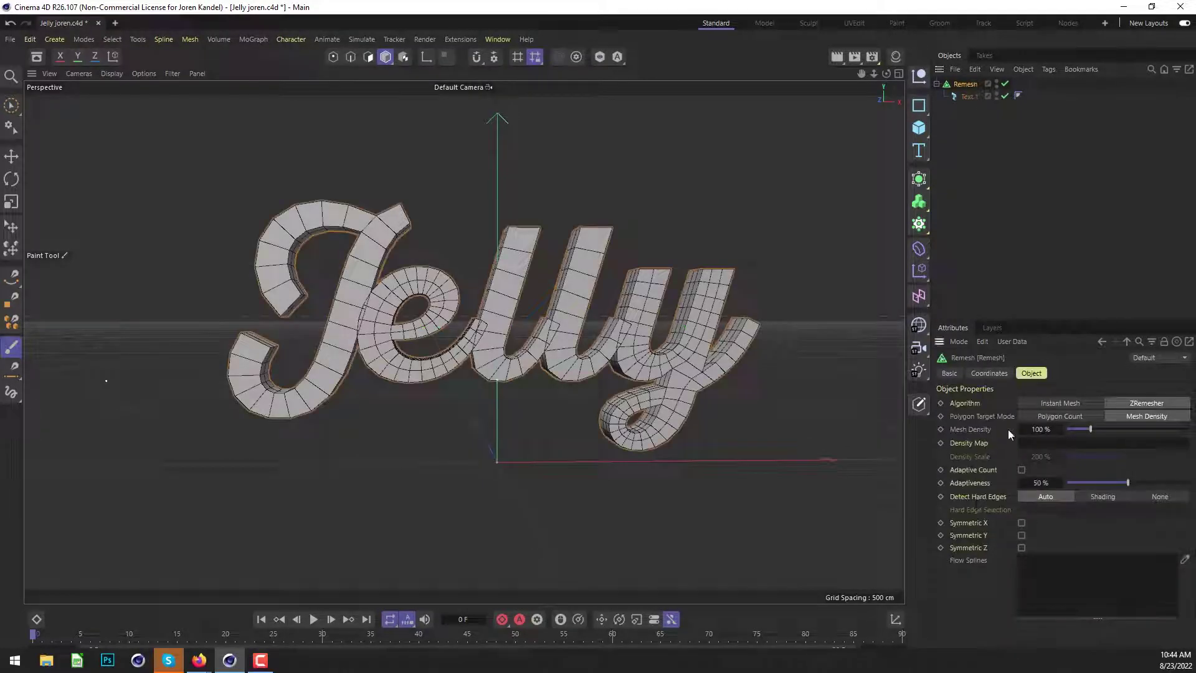
pyautogui.moveTo(1089, 429); pyautogui.dragTo(1190, 429)
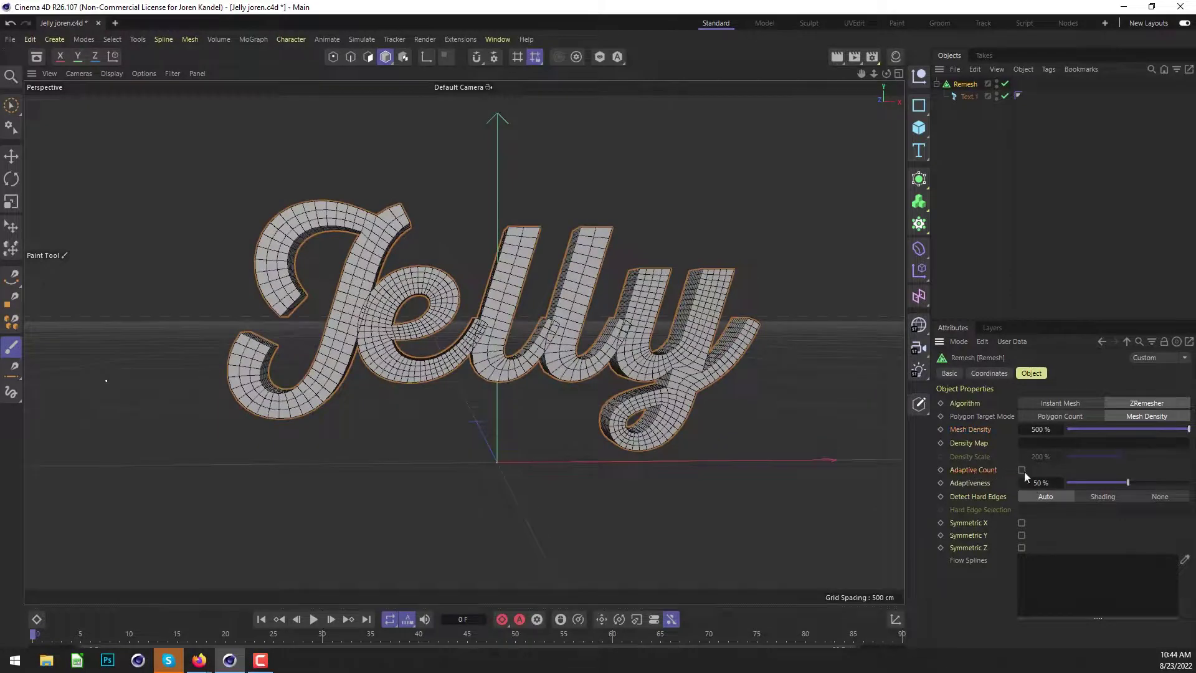
pyautogui.click(1021, 469)
pyautogui.moveTo(1127, 482); pyautogui.dragTo(1189, 482)
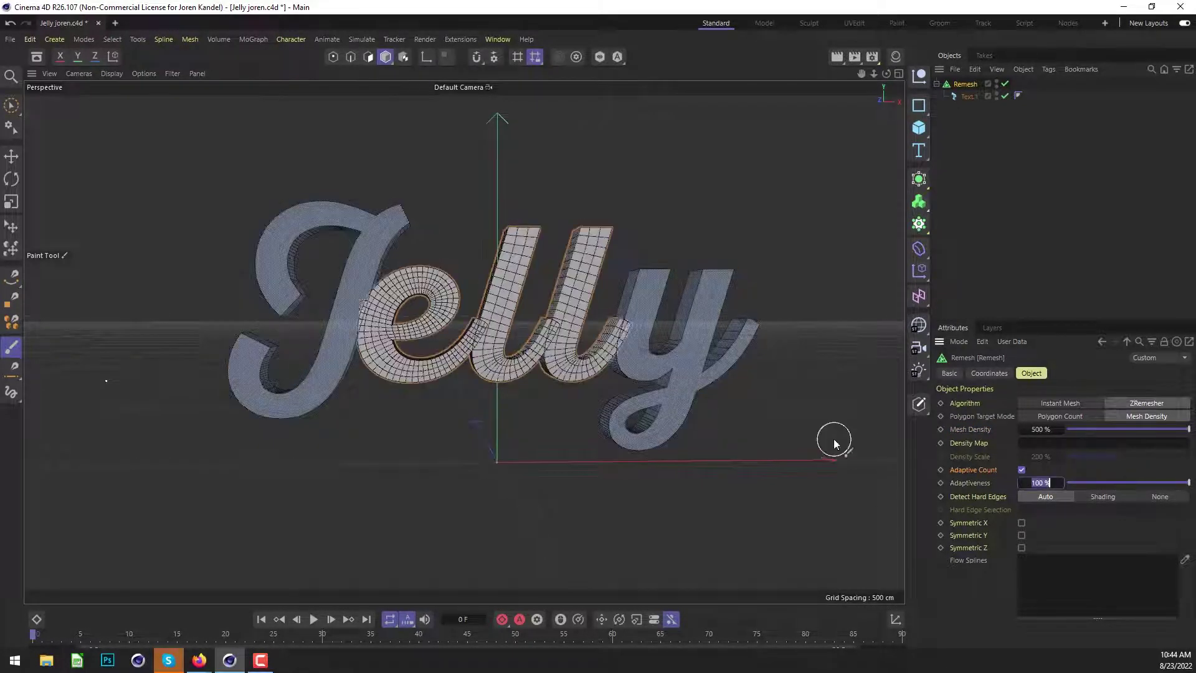
pyautogui.keyDown('alt'); pyautogui.moveTo(347, 405); pyautogui.dragTo(473, 327); pyautogui.keyUp('alt')
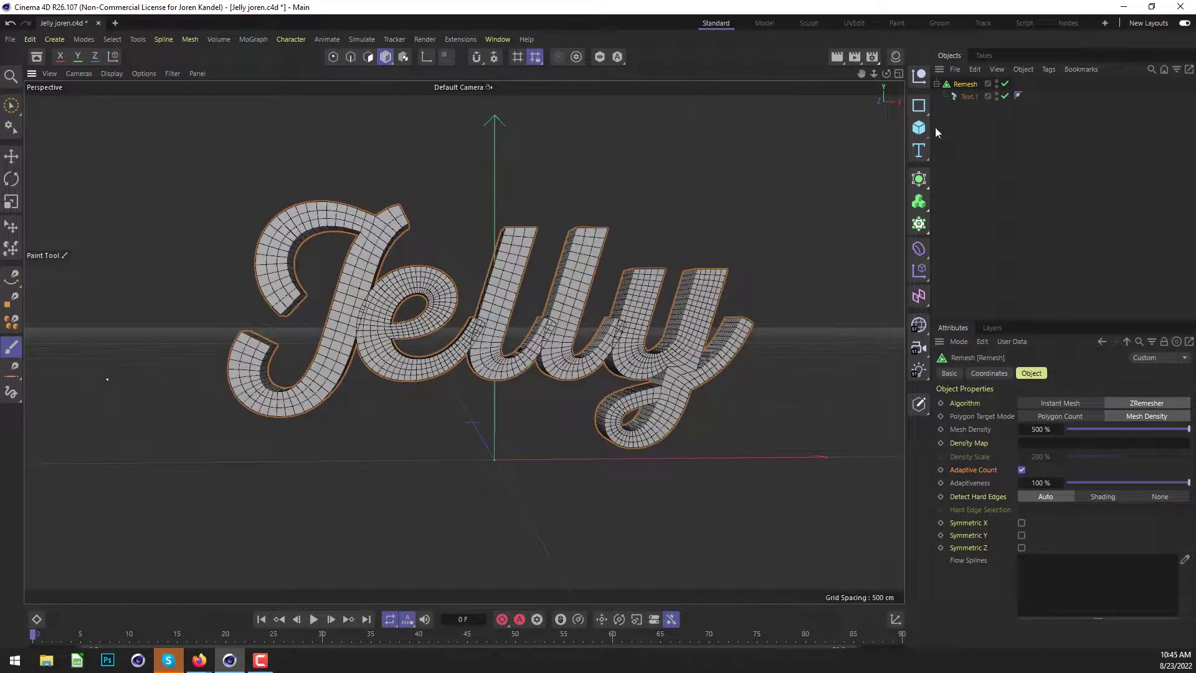
pyautogui.click(921, 201)
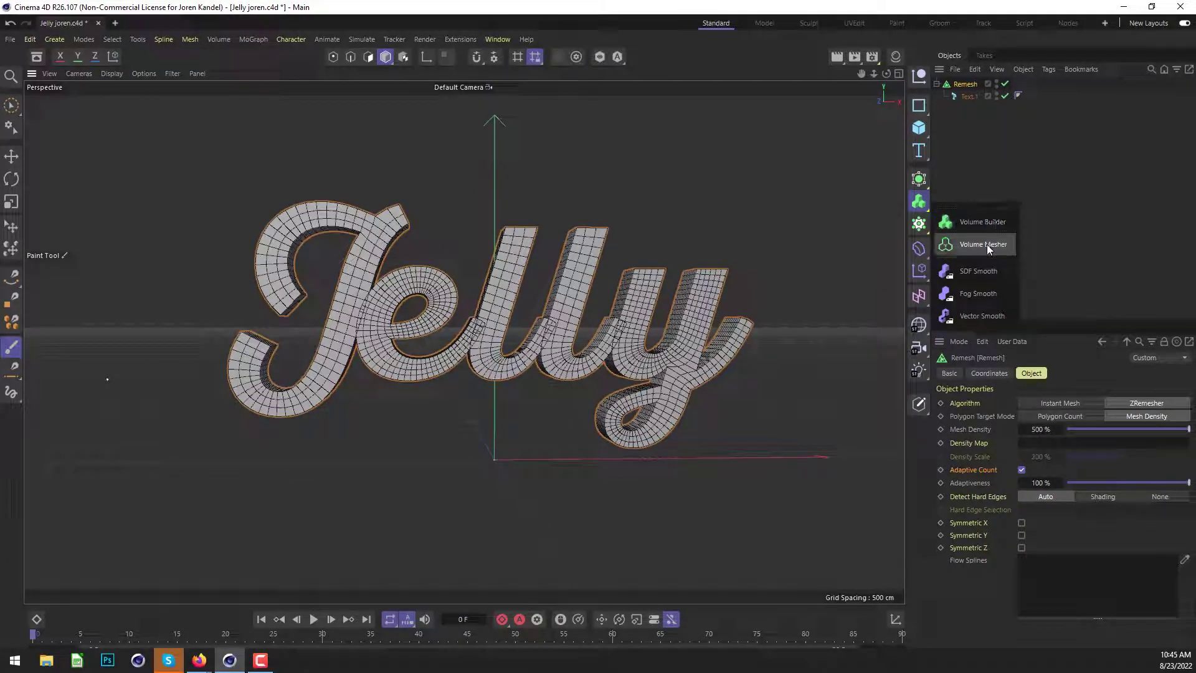
# - Wrap the Remesh in a Volume Builder with 2 cm voxel size and an SDF Smooth filter
pyautogui.click(919, 200)
pyautogui.click(982, 221)
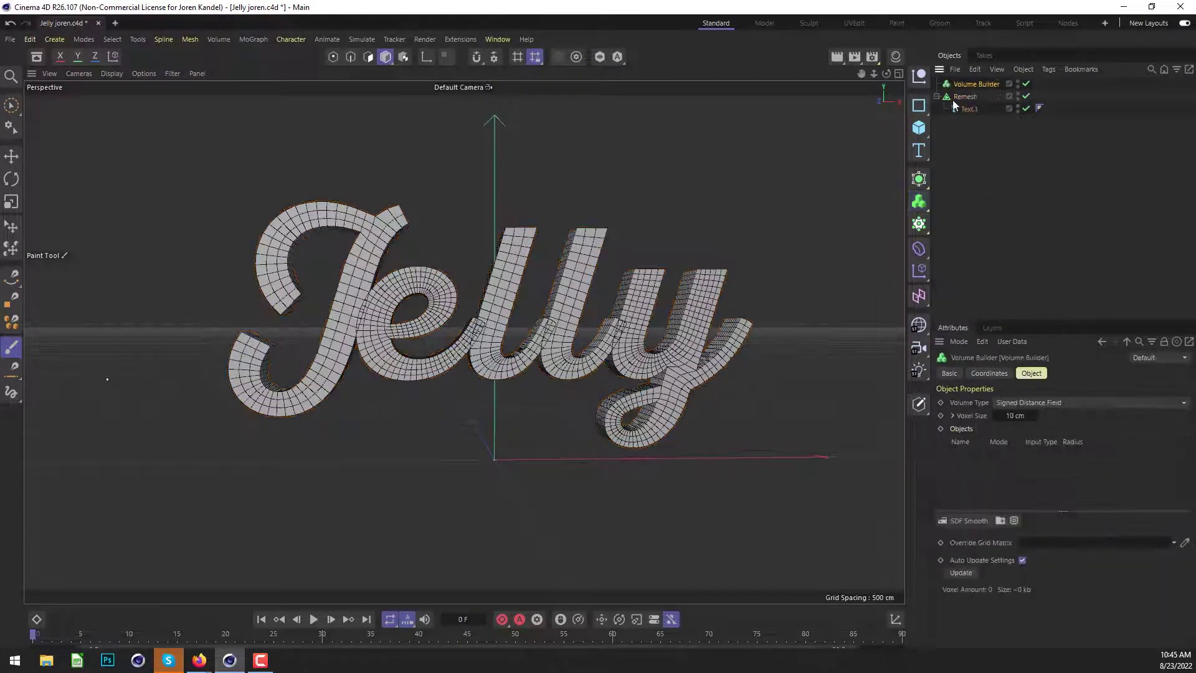
pyautogui.moveTo(973, 95); pyautogui.dragTo(973, 85)
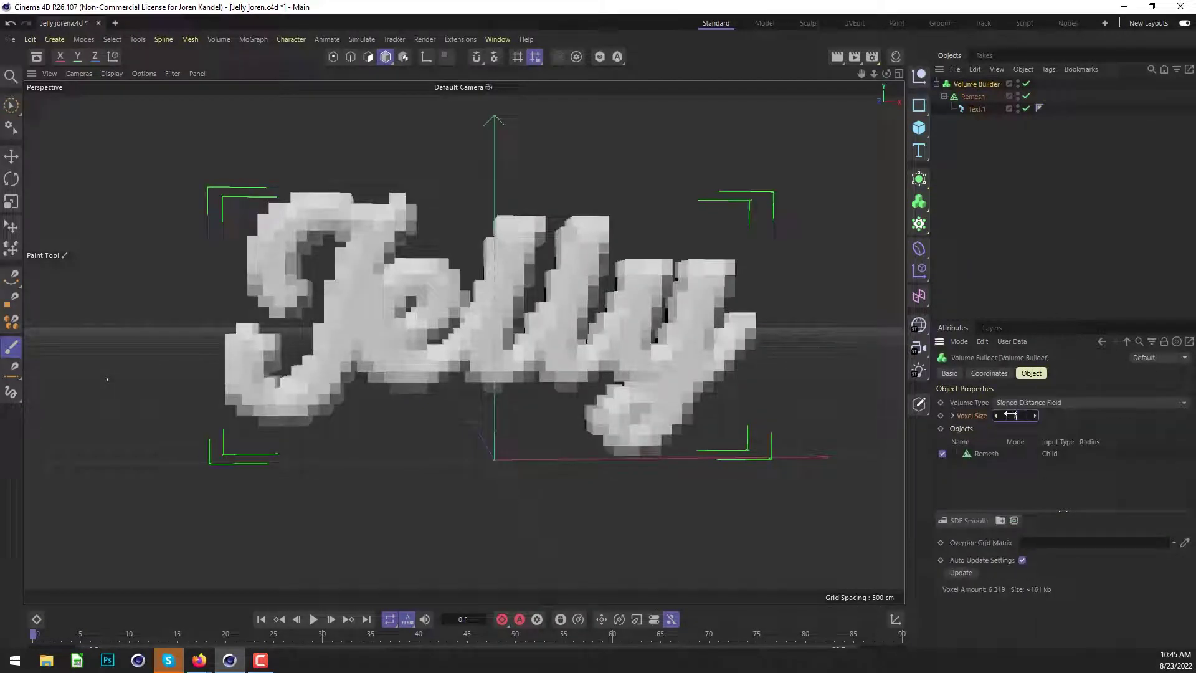
pyautogui.moveTo(1010, 415); pyautogui.dragTo(935, 389)
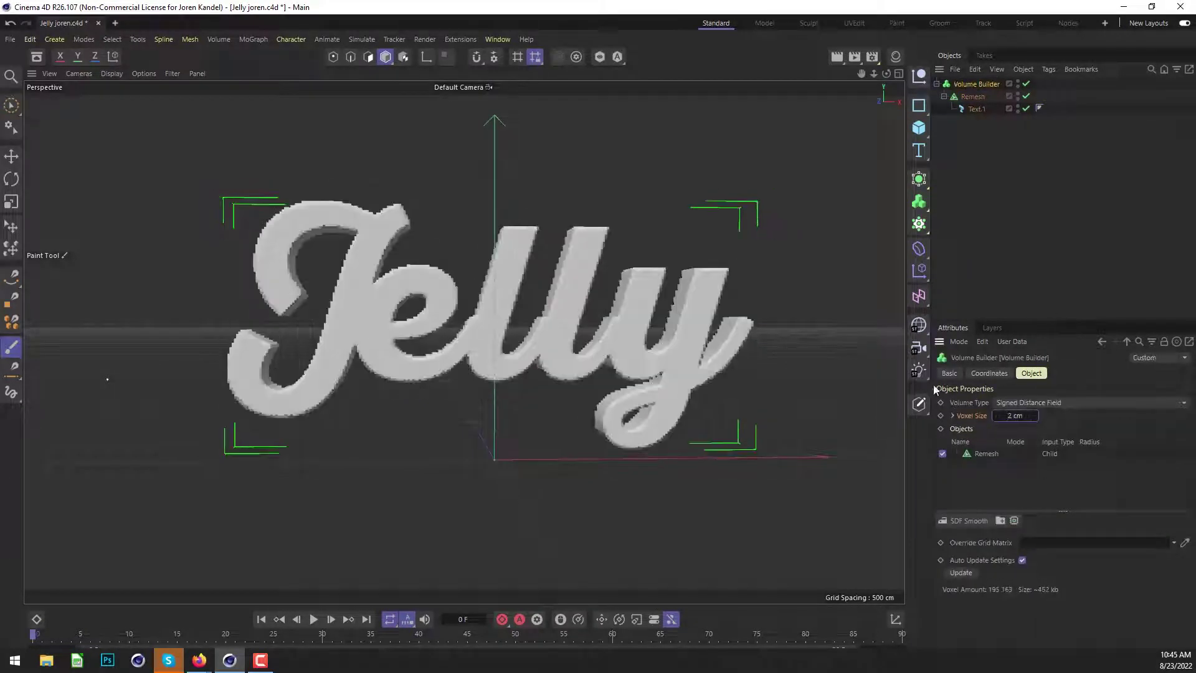
pyautogui.click(963, 521)
pyautogui.keyDown('alt'); pyautogui.moveTo(380, 304); pyautogui.dragTo(424, 312); pyautogui.keyUp('alt')
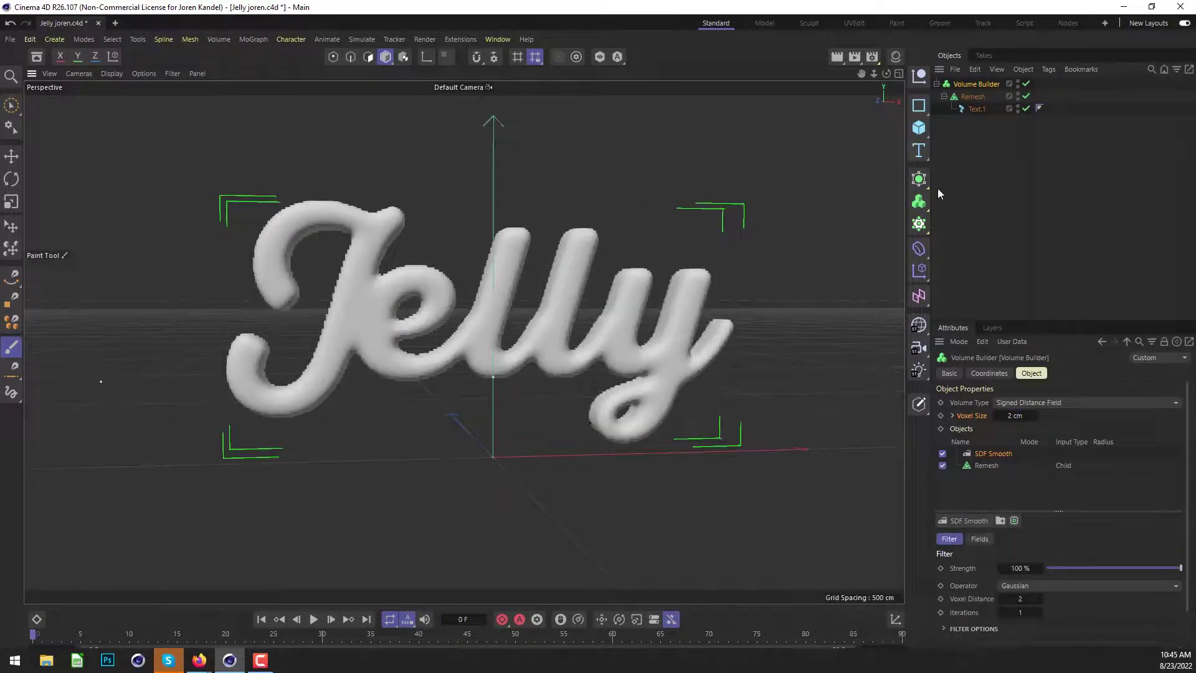
# - Add a Volume Mesher and place the Volume Builder inside it
pyautogui.click(920, 203)
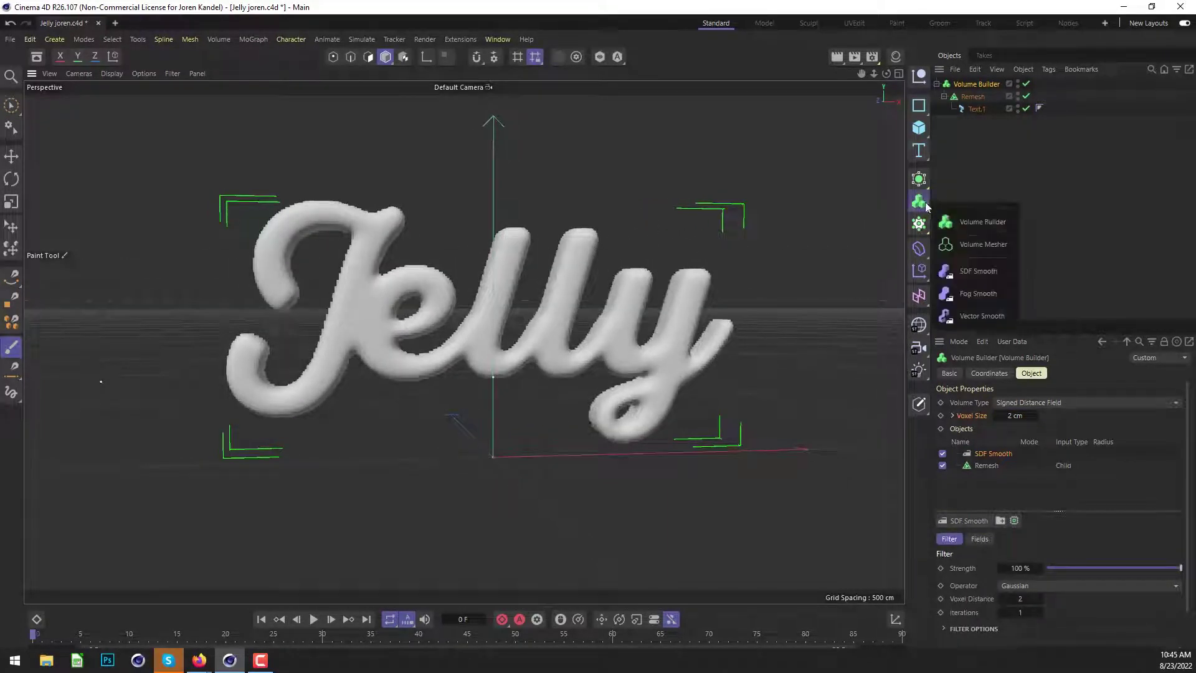
pyautogui.click(980, 245)
pyautogui.moveTo(974, 97); pyautogui.dragTo(980, 84)
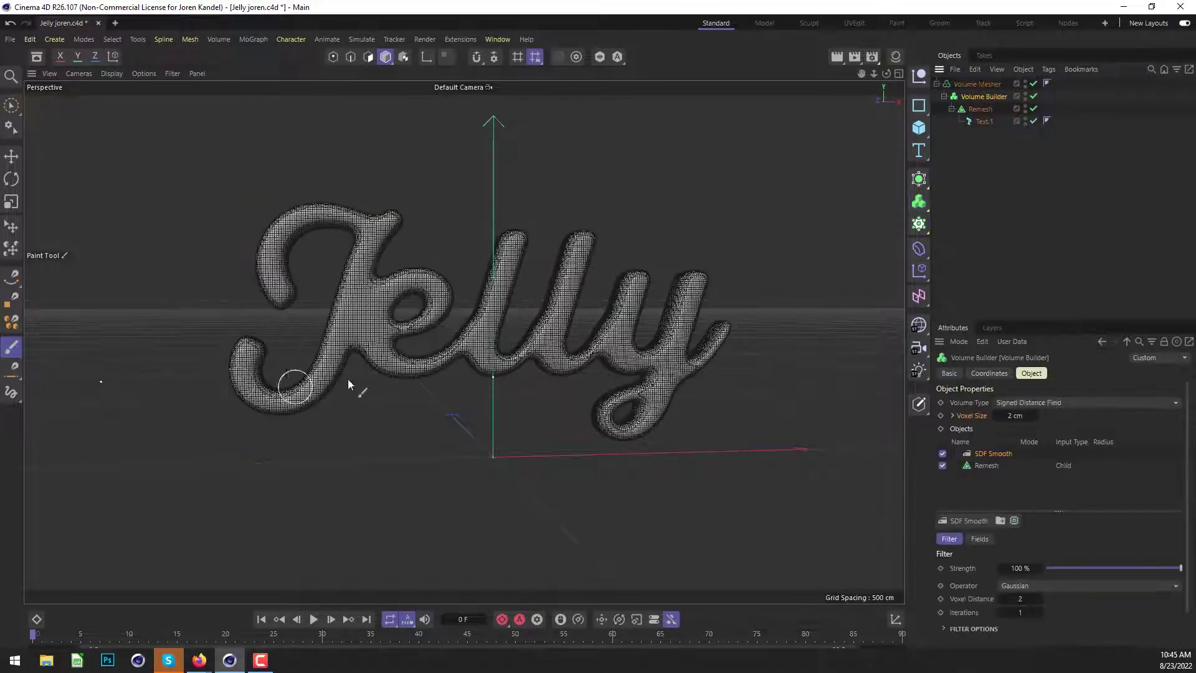
pyautogui.keyDown('alt'); pyautogui.moveTo(348, 385); pyautogui.dragTo(399, 367); pyautogui.keyUp('alt')
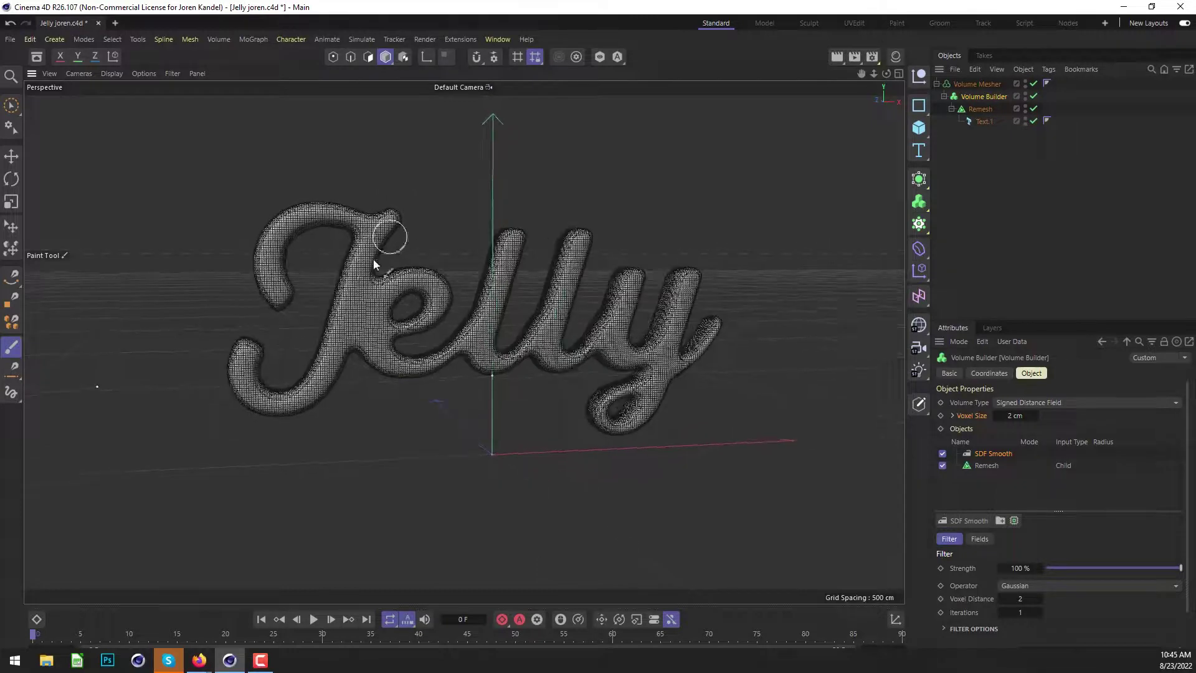
pyautogui.moveTo(443, 319)
pyautogui.keyDown('alt'); pyautogui.mouseDown()
pyautogui.moveTo(427, 318)
pyautogui.moveTo(437, 304)
pyautogui.mouseUp(); pyautogui.keyUp('alt')
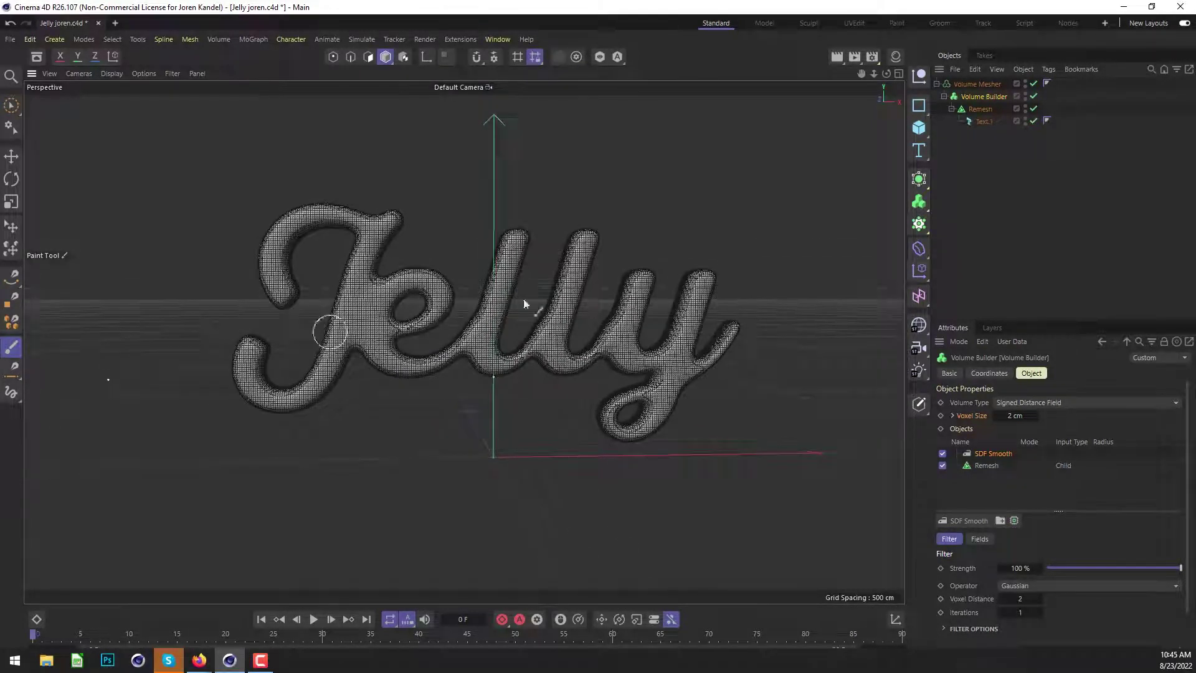
# - Collapse the Volume Mesher into one editable polygon object with C
pyautogui.click(976, 84)
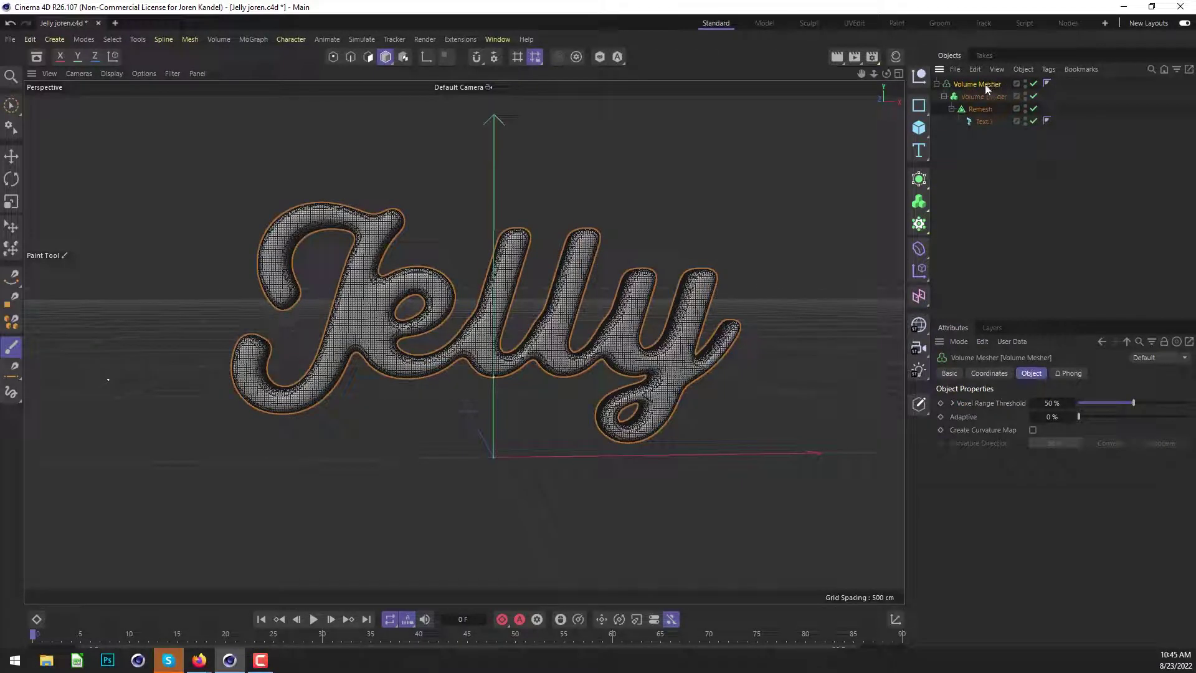
pyautogui.press('c')
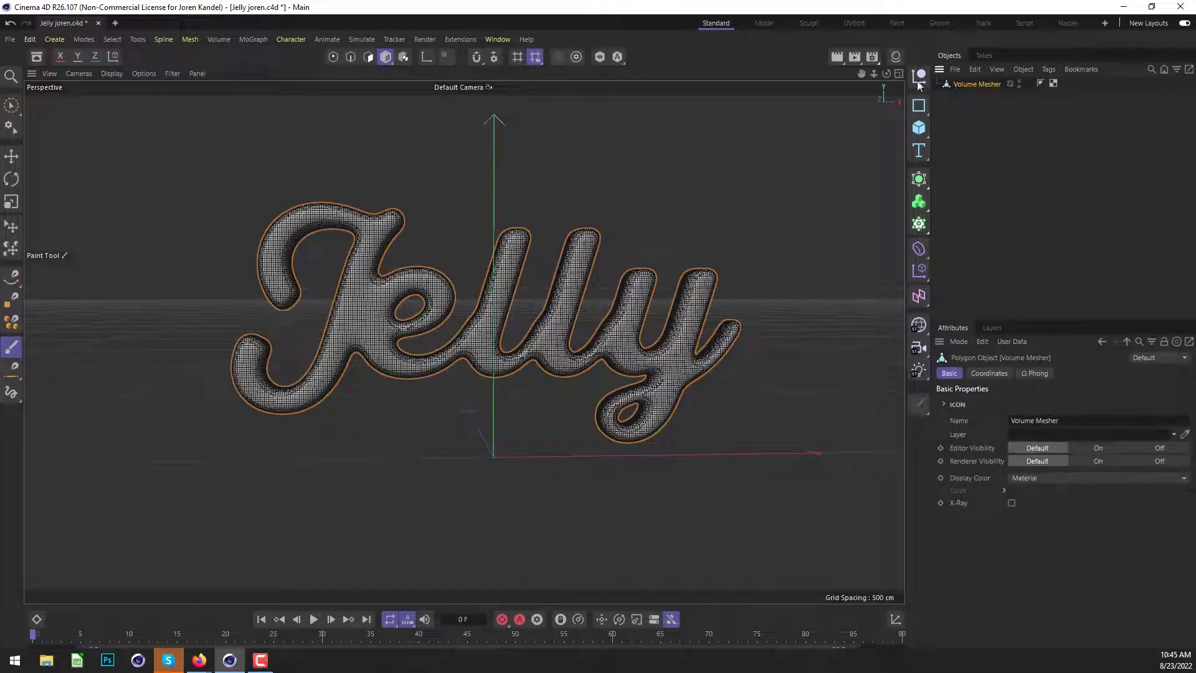
pyautogui.keyDown('alt'); pyautogui.moveTo(534, 315); pyautogui.dragTo(561, 315); pyautogui.keyUp('alt')
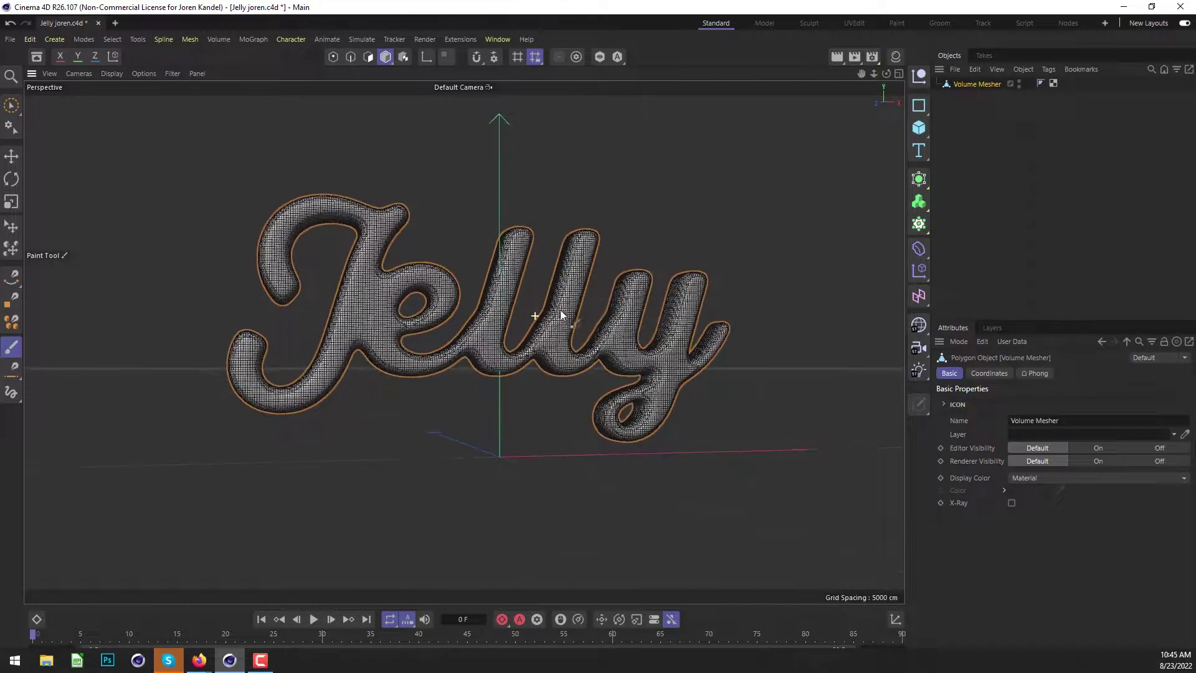
pyautogui.keyDown('alt'); pyautogui.moveTo(480, 324); pyautogui.dragTo(485, 309); pyautogui.keyUp('alt')
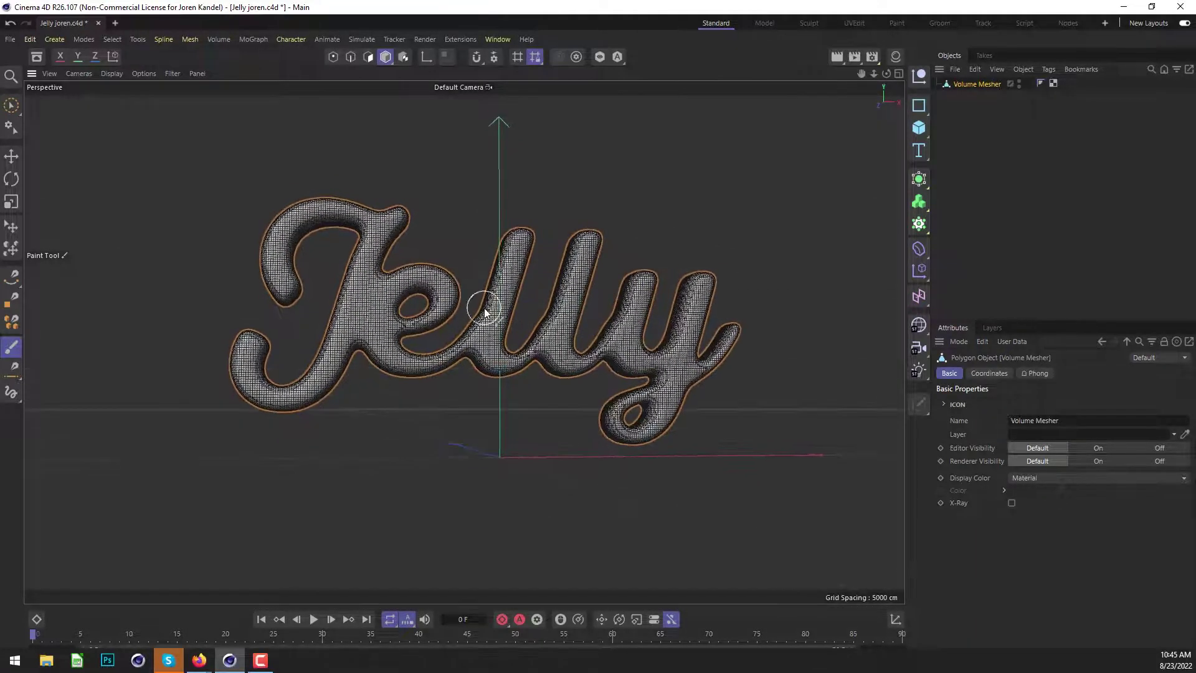
# - Add a Jiggle deformer via Commander and nest it under Volume Mesher
pyautogui.hotkey('shift', 'c')
pyautogui.write('jiggle')
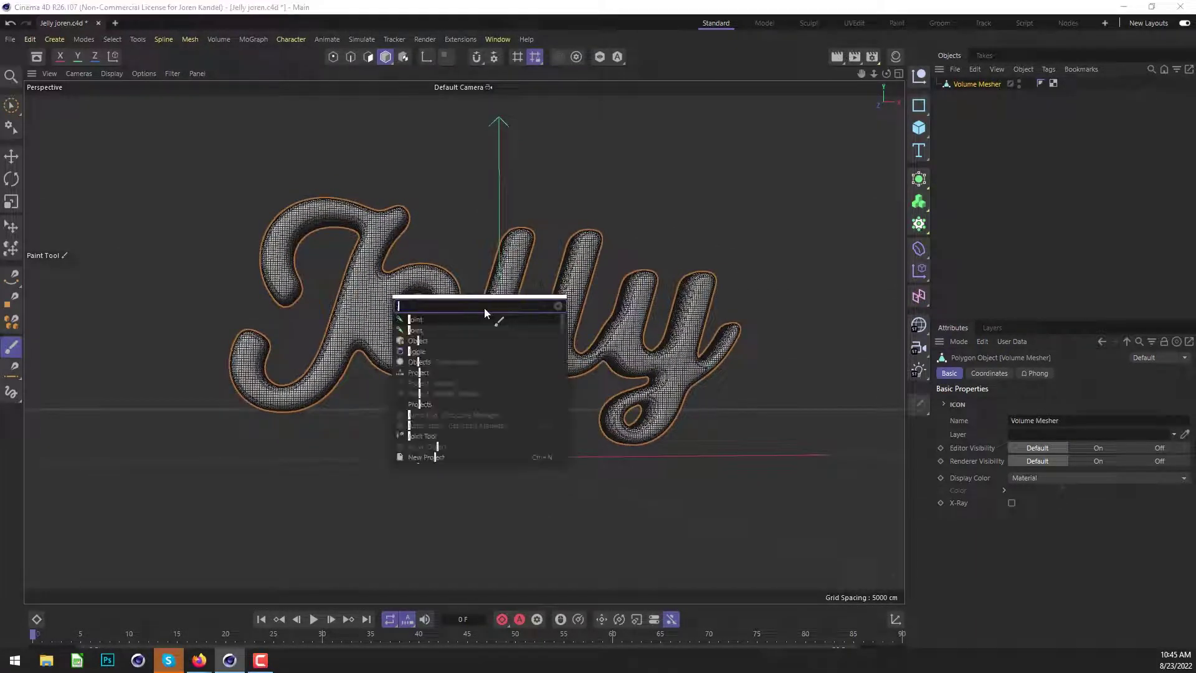
pyautogui.press('Return')
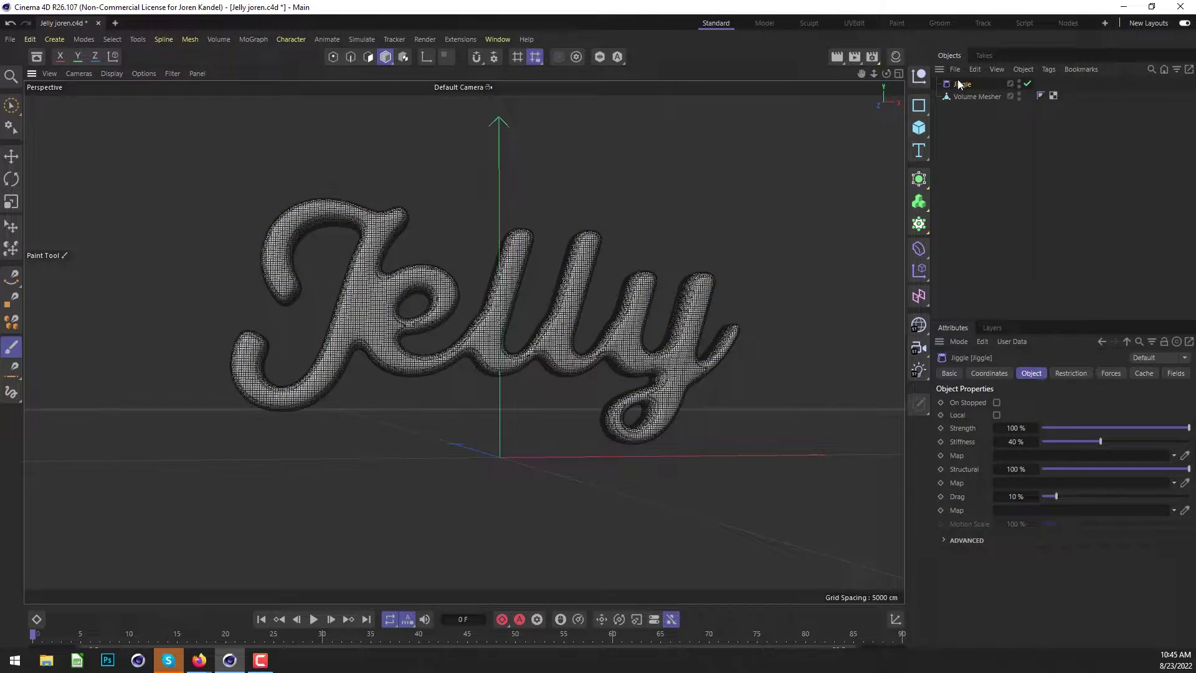
pyautogui.moveTo(959, 84); pyautogui.dragTo(969, 95)
# - Rename the Volume Mesher object to 'Text'
pyautogui.click(989, 82)
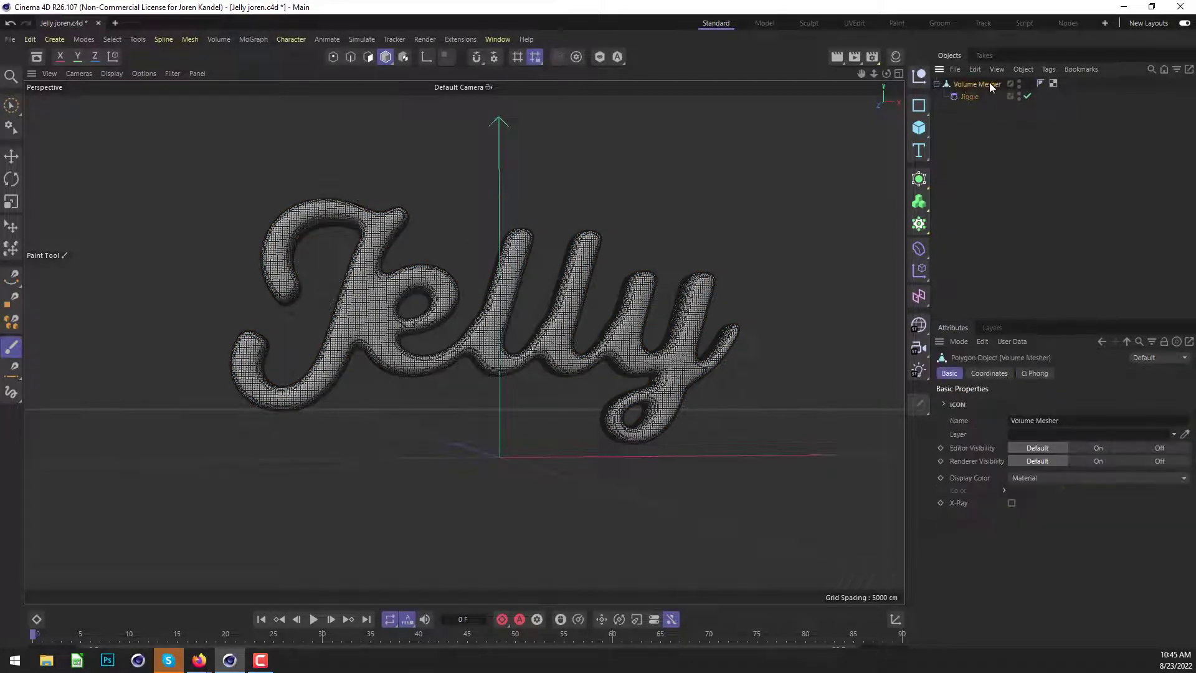
pyautogui.doubleClick(989, 82)
pyautogui.write('Text')
pyautogui.press('Return')
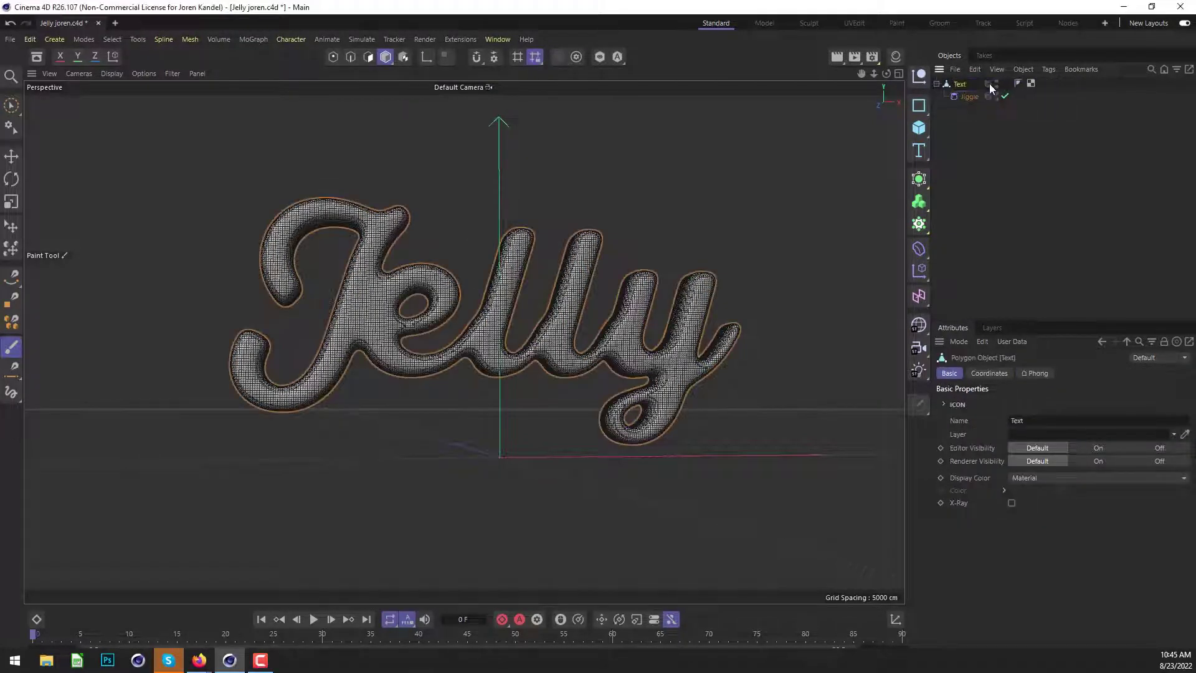
# - Add a Turbulence force to the scene through Commander
pyautogui.click(969, 96)
pyautogui.hotkey('shift', 'c')
pyautogui.write('t')
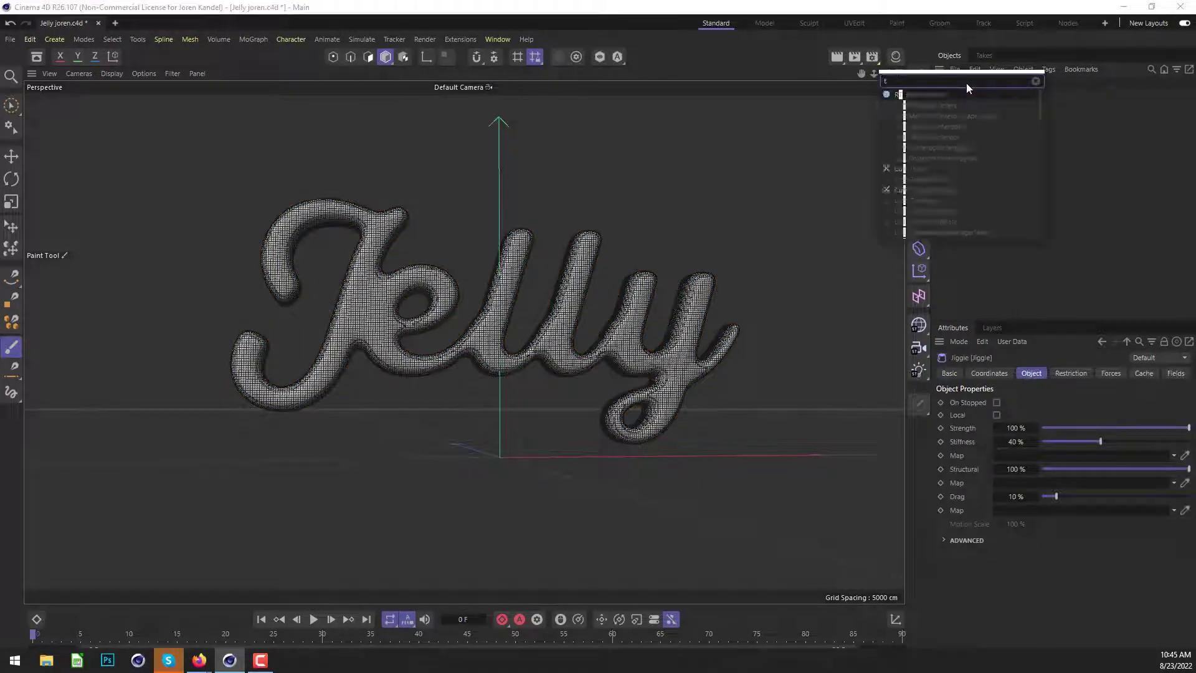
pyautogui.write('urb')
pyautogui.press('Return')
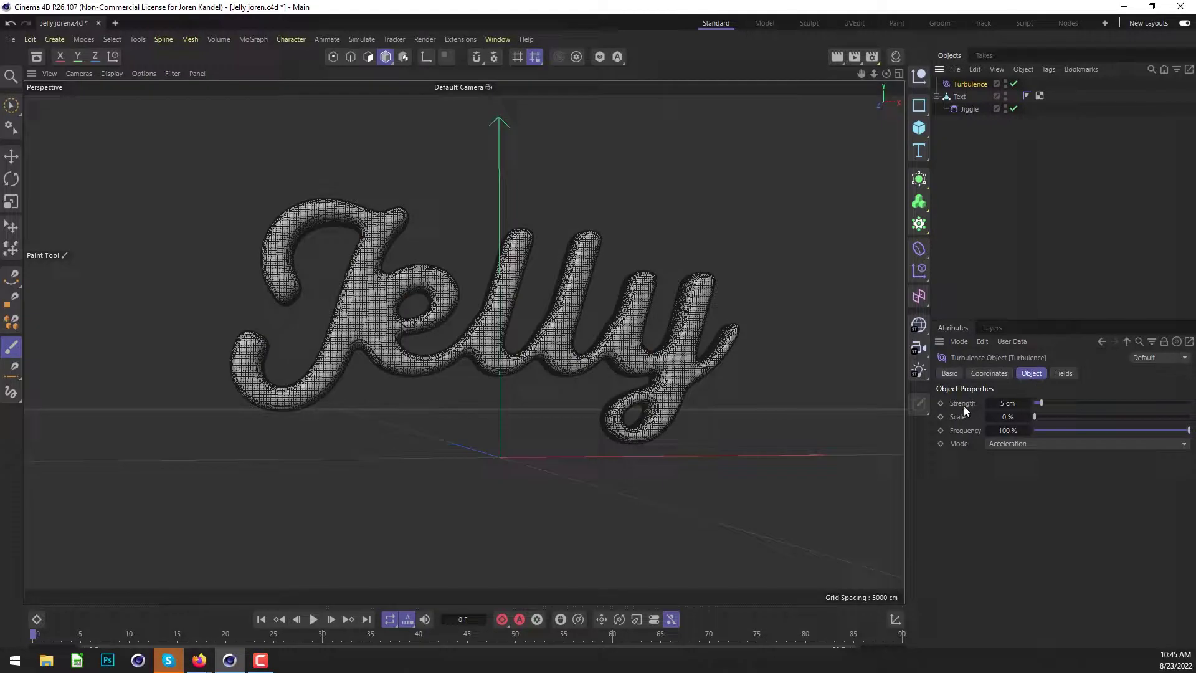
# - Set Turbulence Strength to 100 cm, Scale to 60 %, and Mode to Aerodynamics Wind
pyautogui.click(1007, 402)
pyautogui.press('Return')
pyautogui.click(1009, 416)
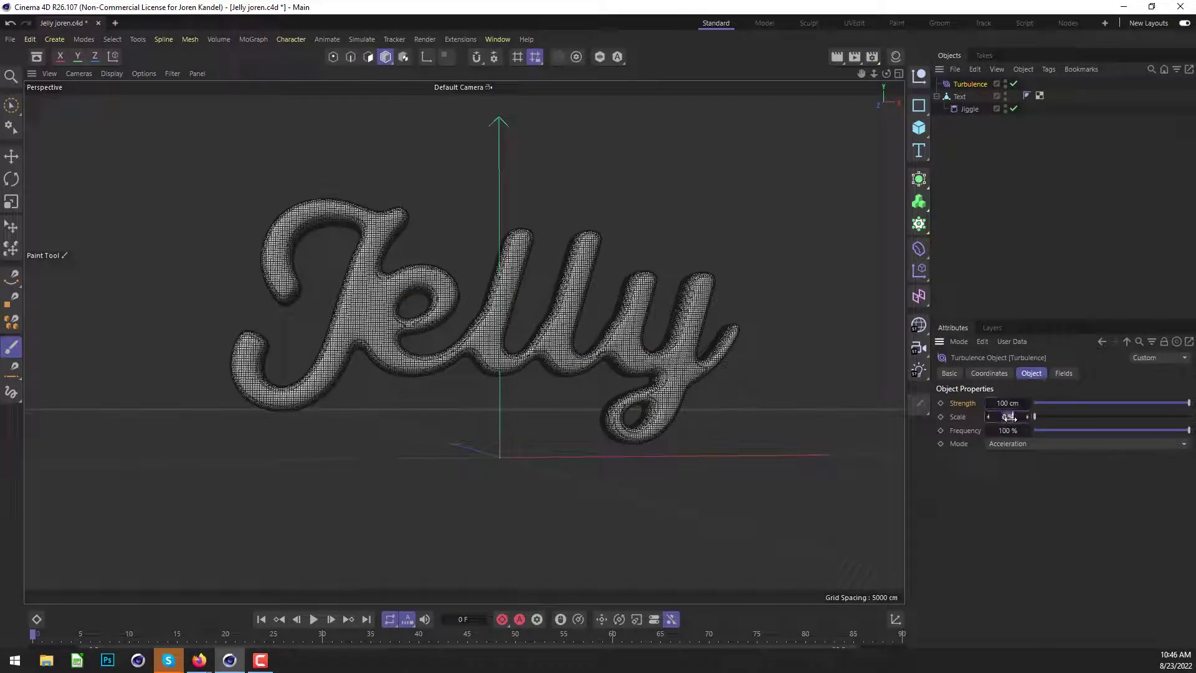
pyautogui.press('Tab')
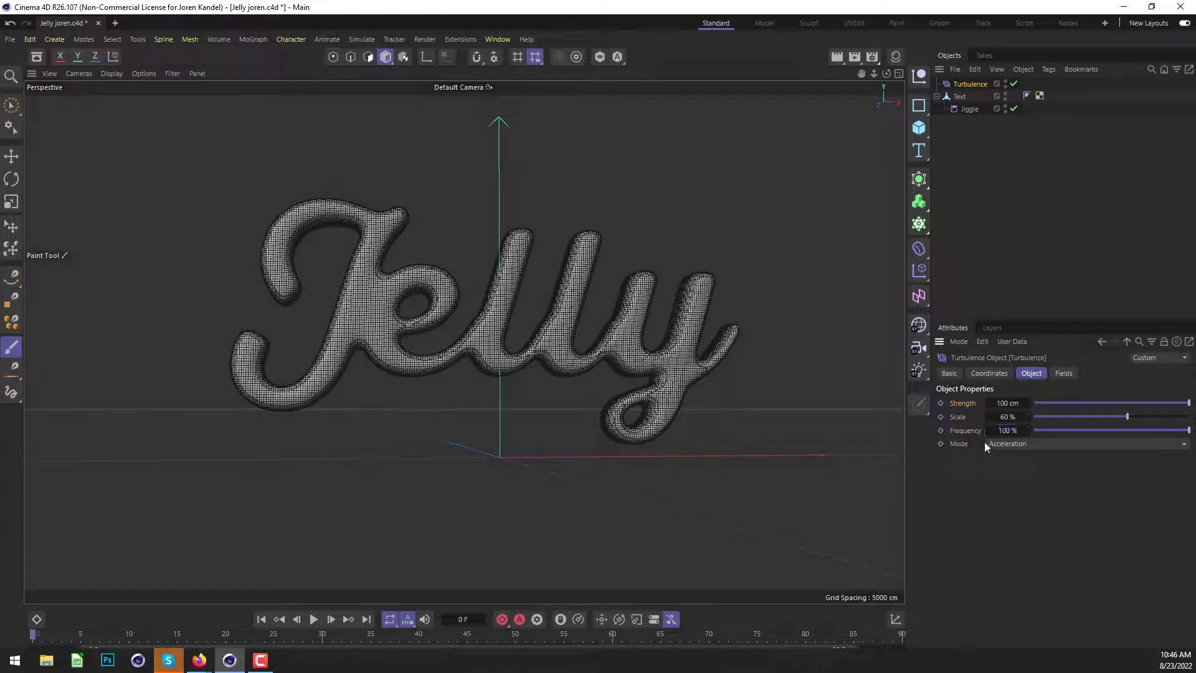
pyautogui.click(1001, 443)
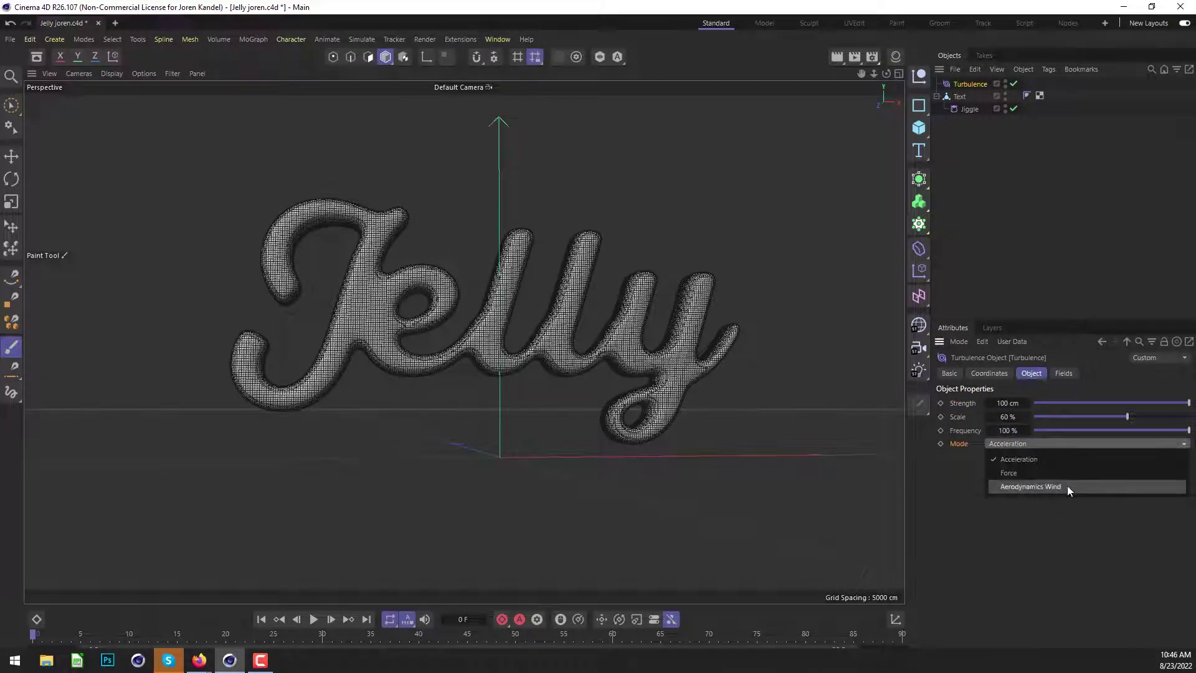
pyautogui.click(1045, 488)
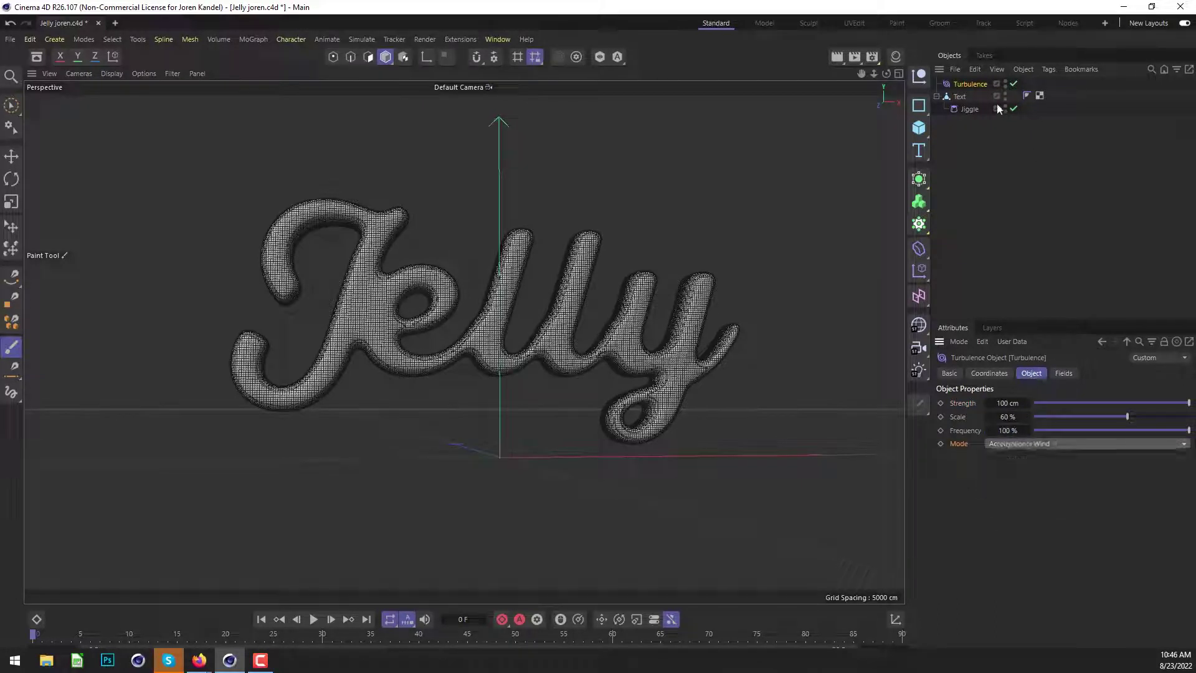
pyautogui.click(968, 109)
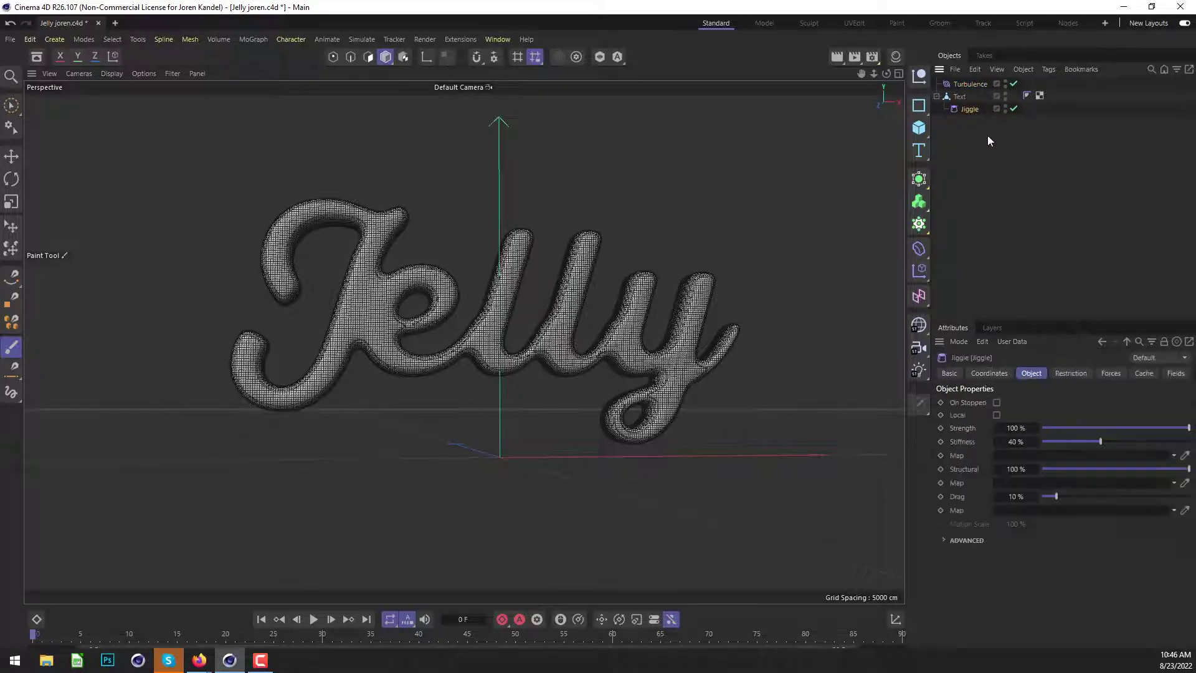
# - Add Turbulence to the Jiggle's Forces list and set Jiggle Drag to 100 %
pyautogui.click(1111, 374)
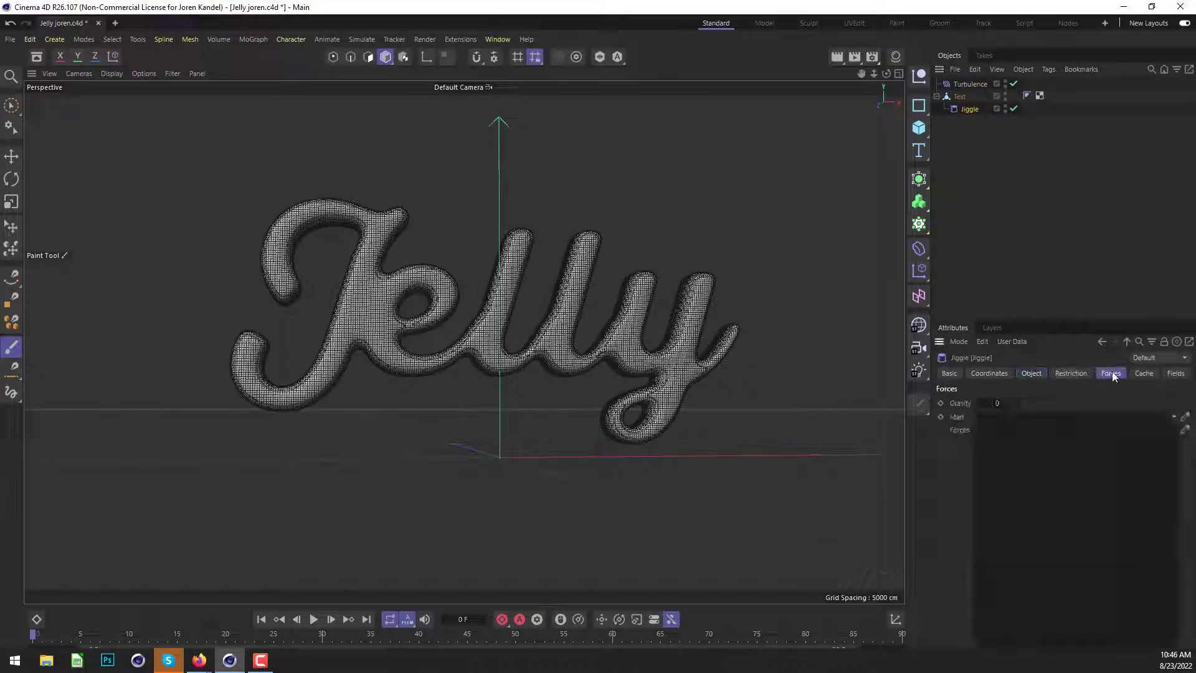
pyautogui.moveTo(970, 86); pyautogui.dragTo(1037, 442)
pyautogui.click(1036, 373)
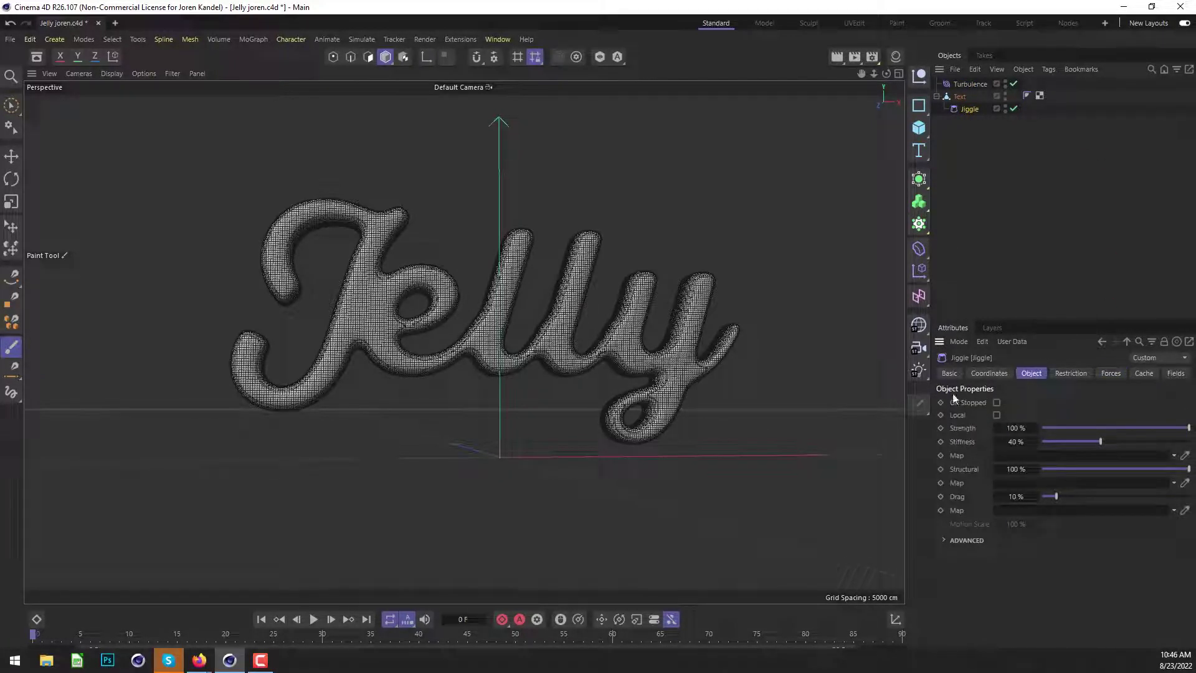
pyautogui.click(1015, 497)
pyautogui.write('100')
pyautogui.press('Return')
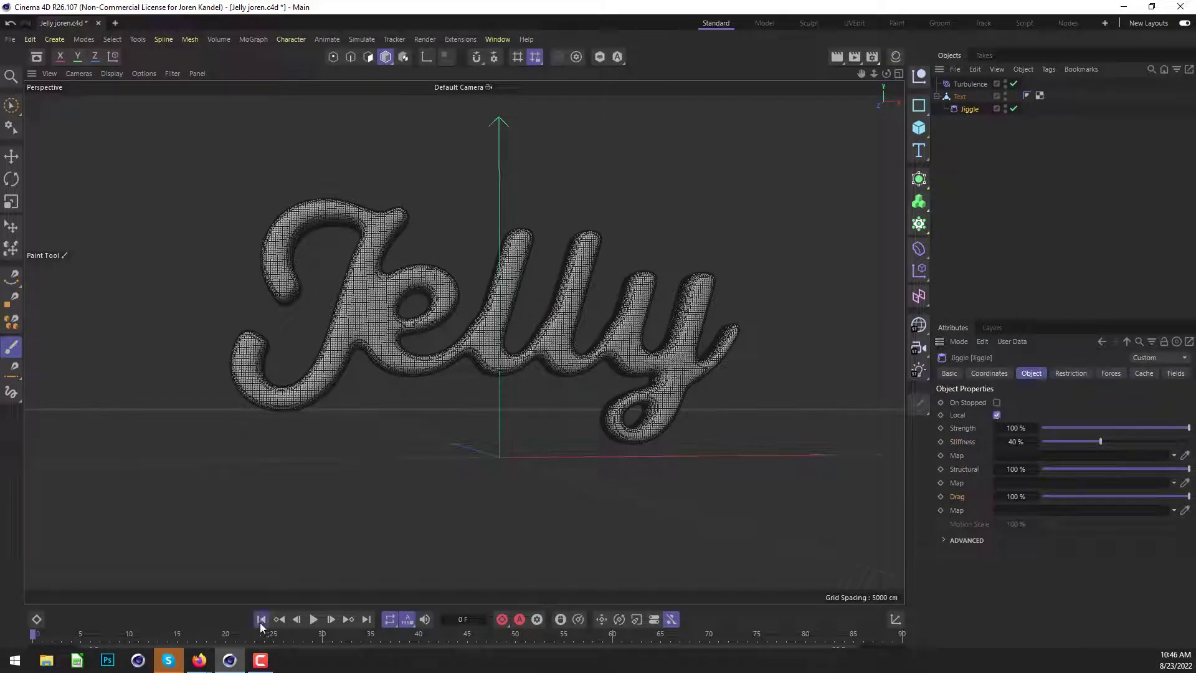
# - Play the animation and pause at frame 61 to view the wobbling Jelly text
pyautogui.click(314, 618)
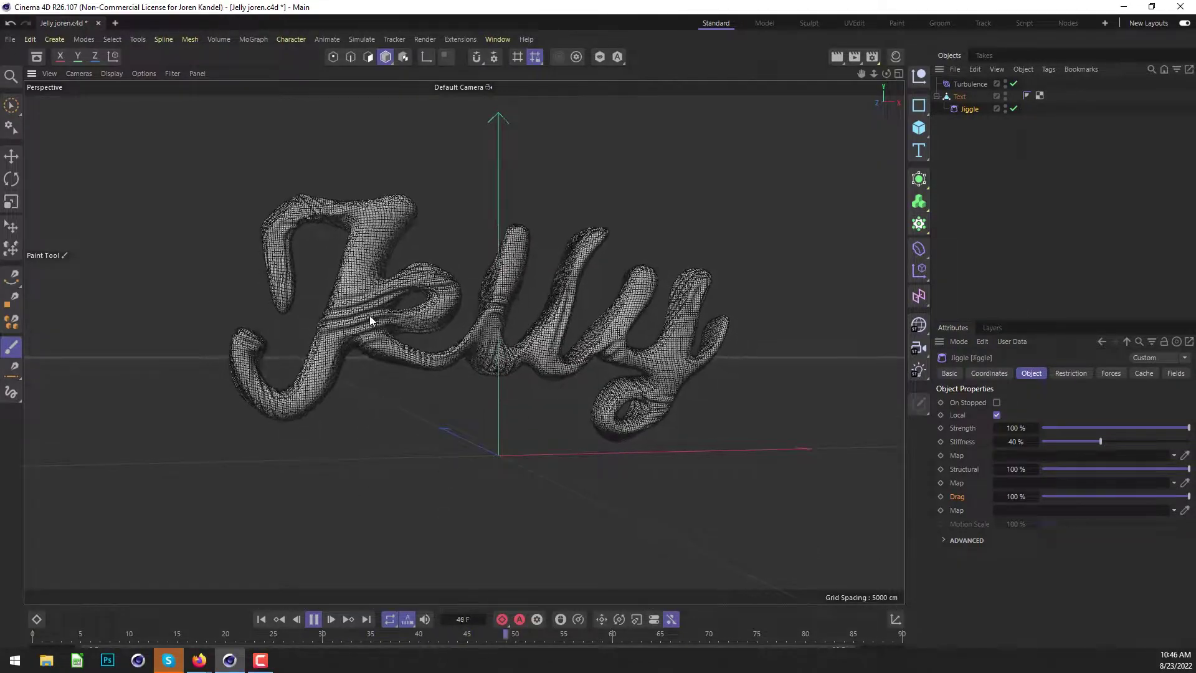
pyautogui.click(313, 619)
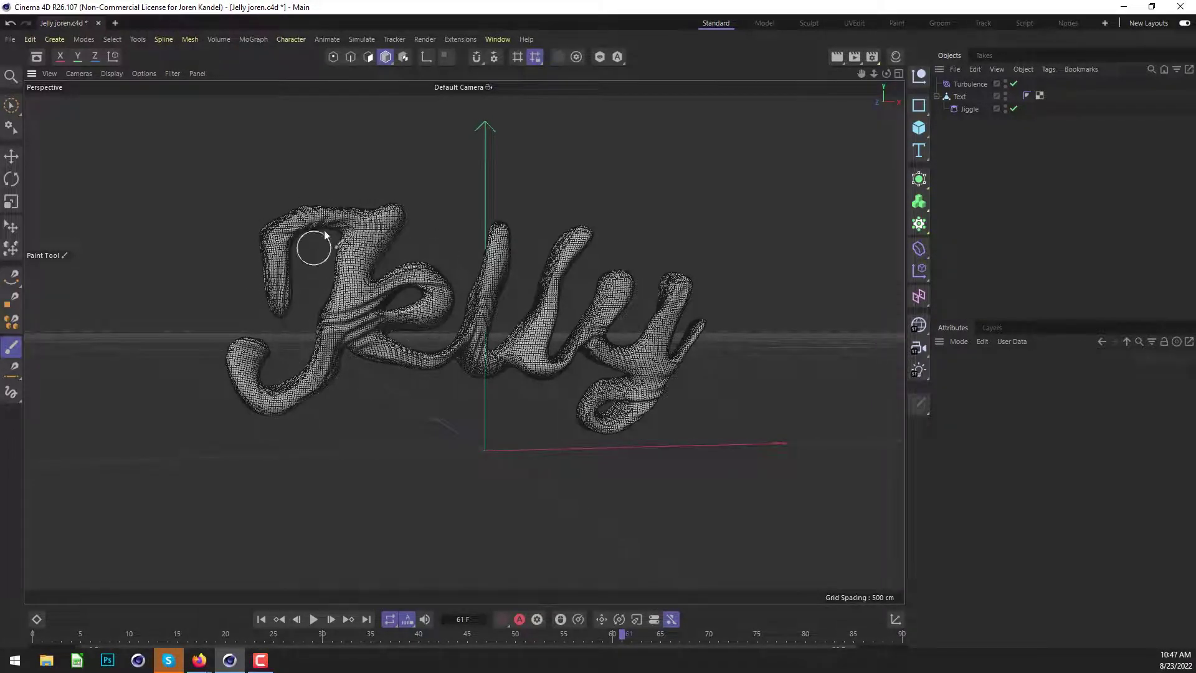
pyautogui.keyDown('alt'); pyautogui.moveTo(469, 346); pyautogui.dragTo(457, 340); pyautogui.keyUp('alt')
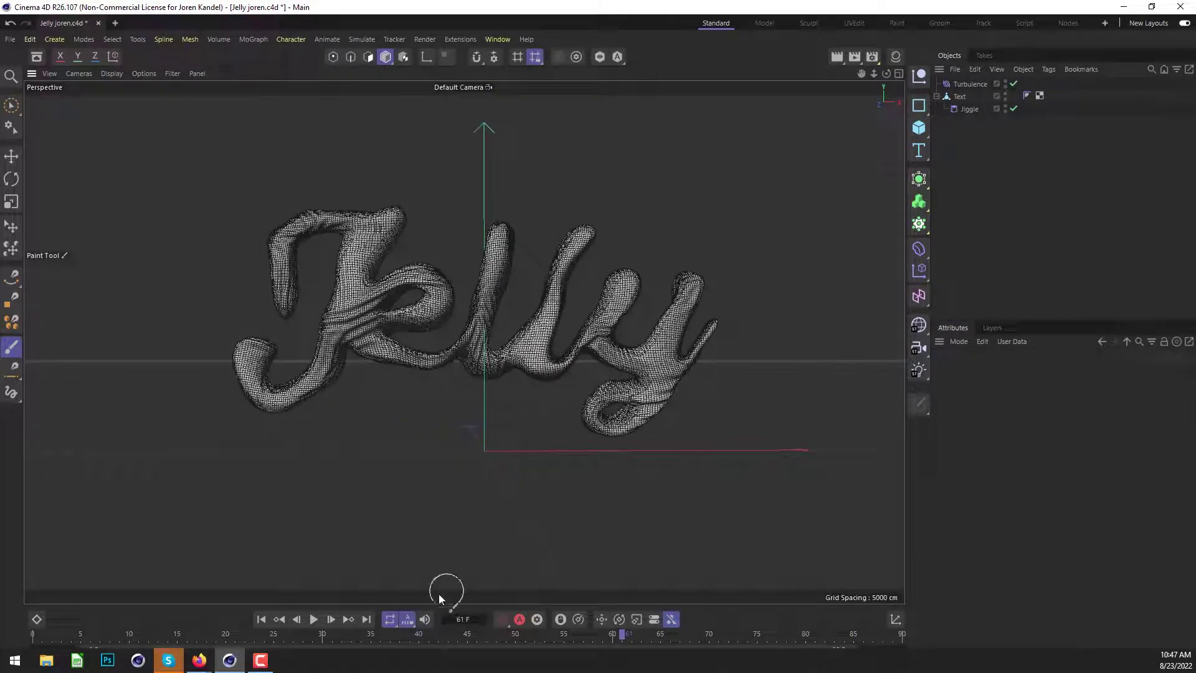
pyautogui.click(959, 96)
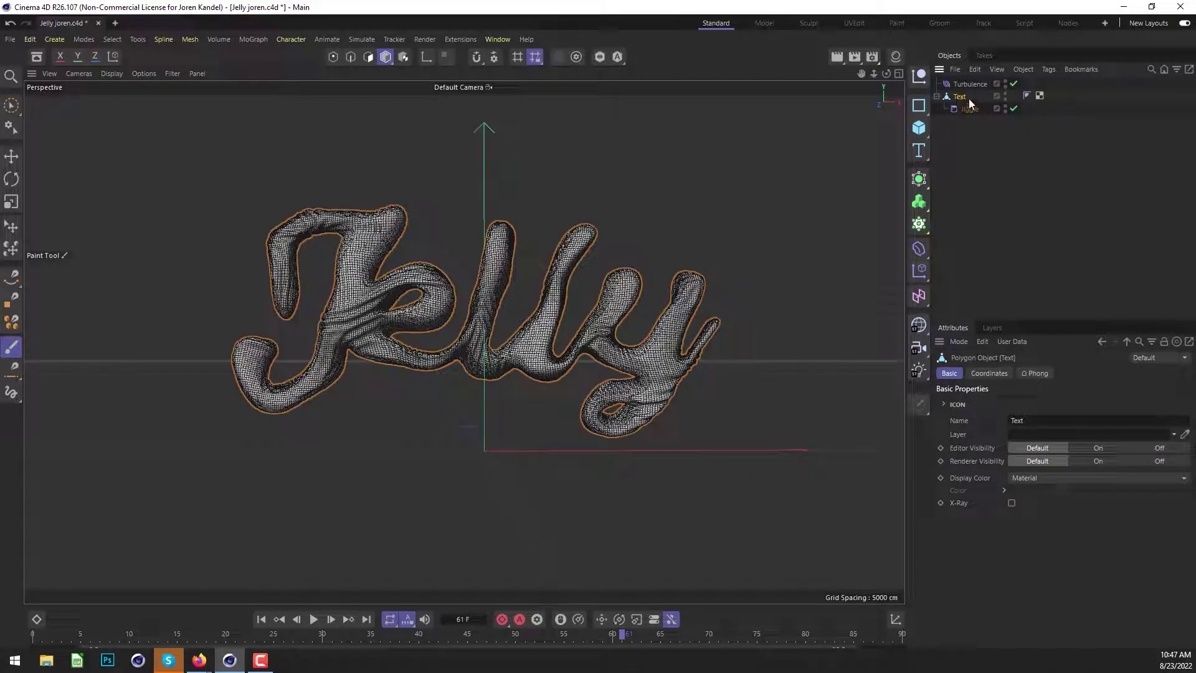
# - Rewind the animation to the start and add a Vertex Map tag to the Text object
pyautogui.rightClick(966, 98)
pyautogui.moveTo(1017, 106)
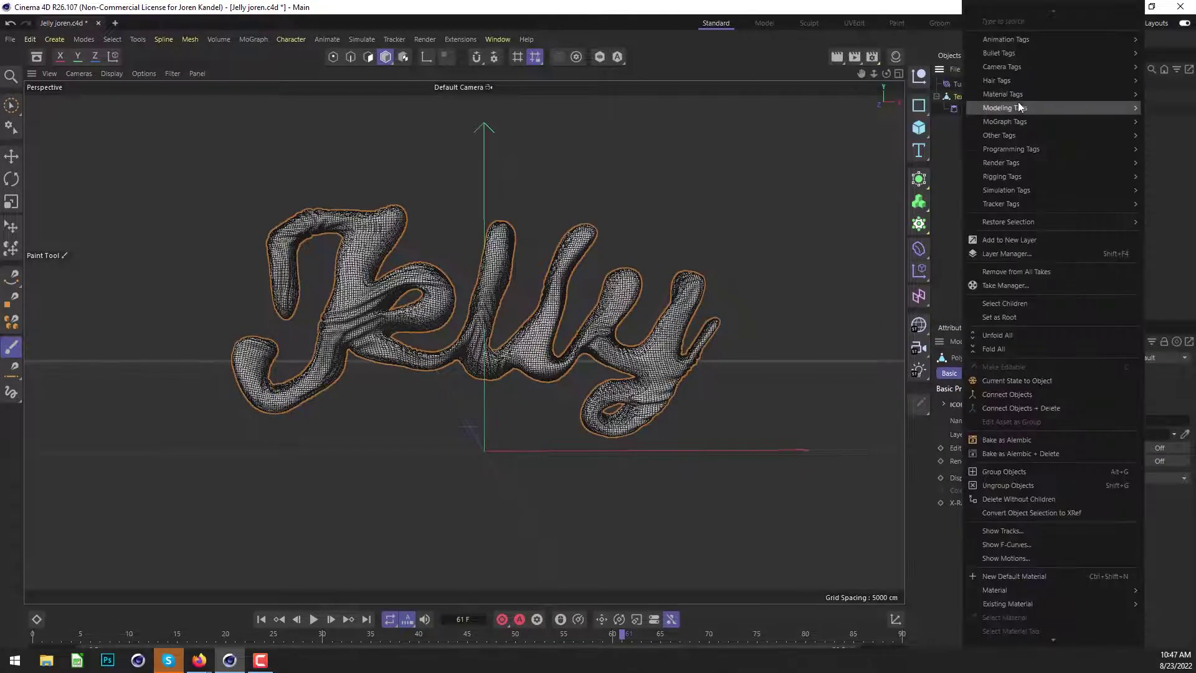
pyautogui.click(261, 620)
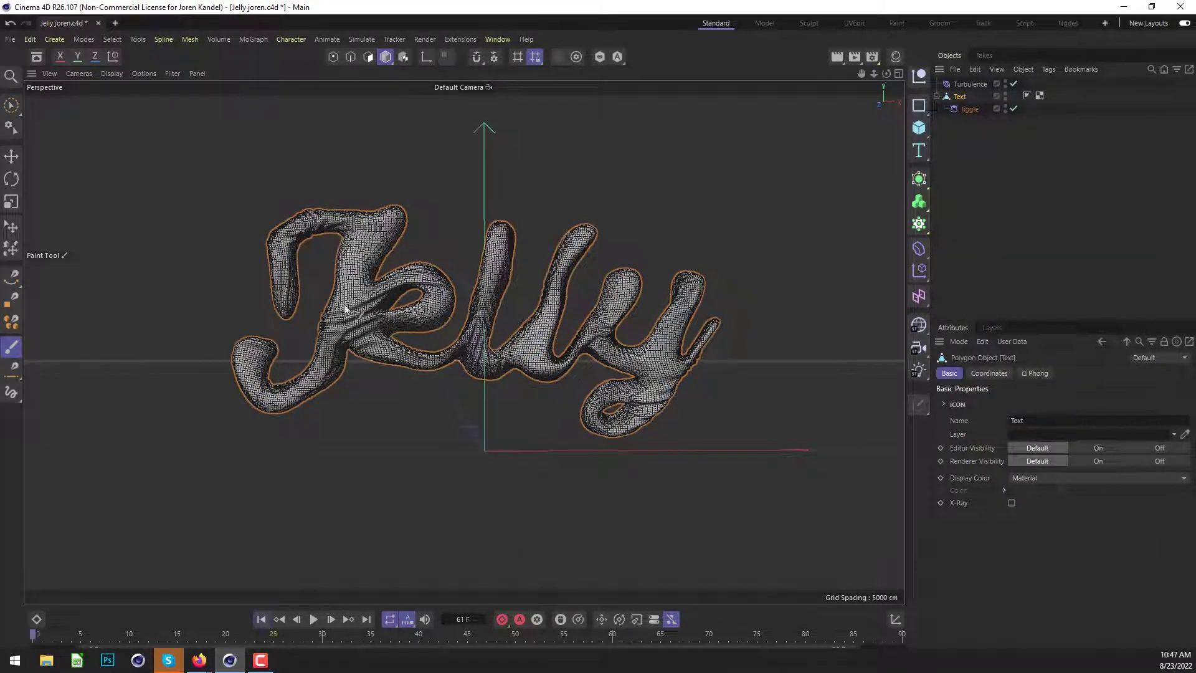
pyautogui.click(261, 620)
pyautogui.rightClick(964, 97)
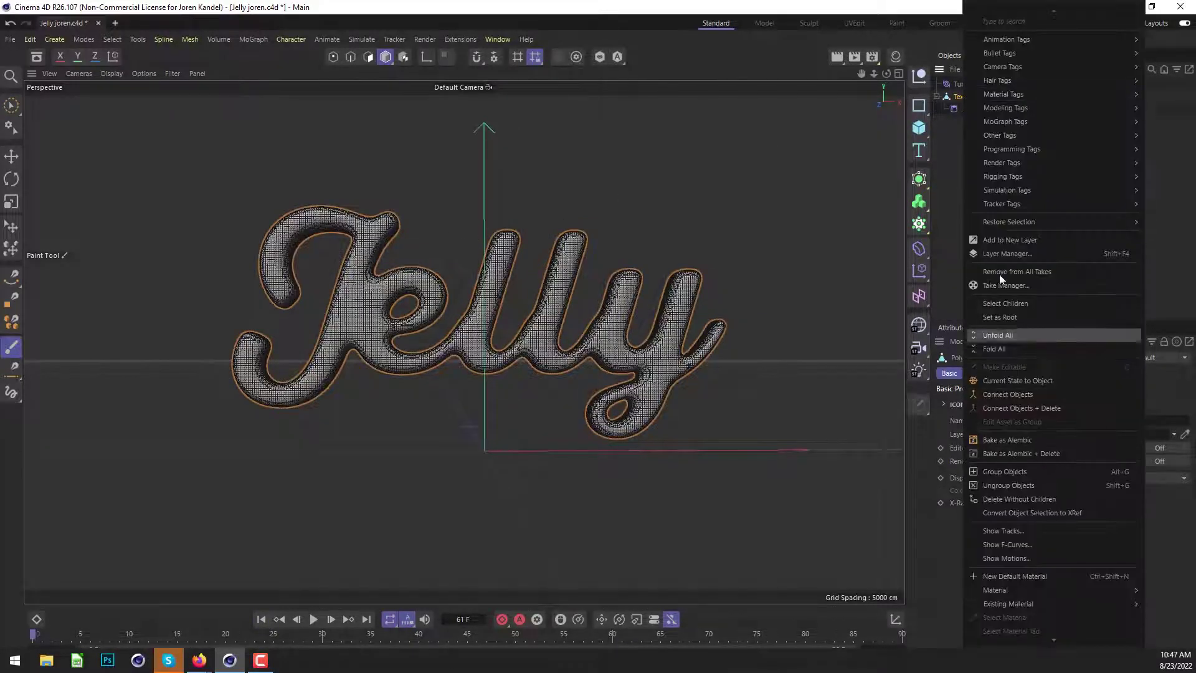
pyautogui.moveTo(1002, 134)
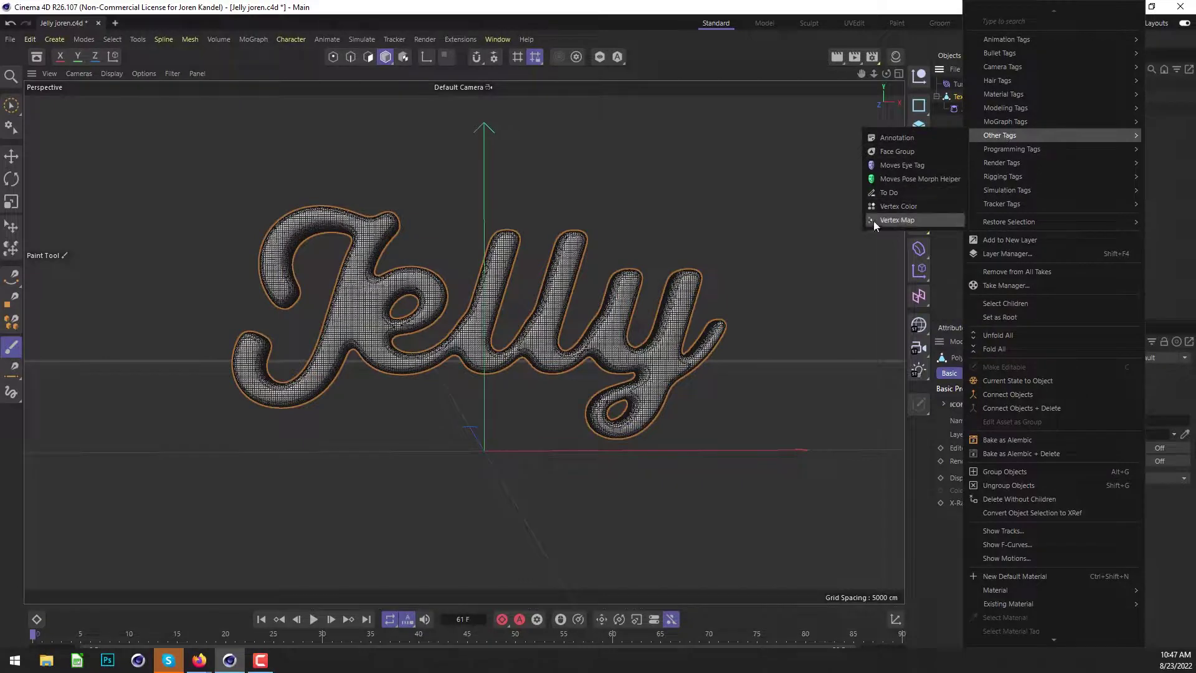
pyautogui.click(908, 222)
pyautogui.click(1025, 96)
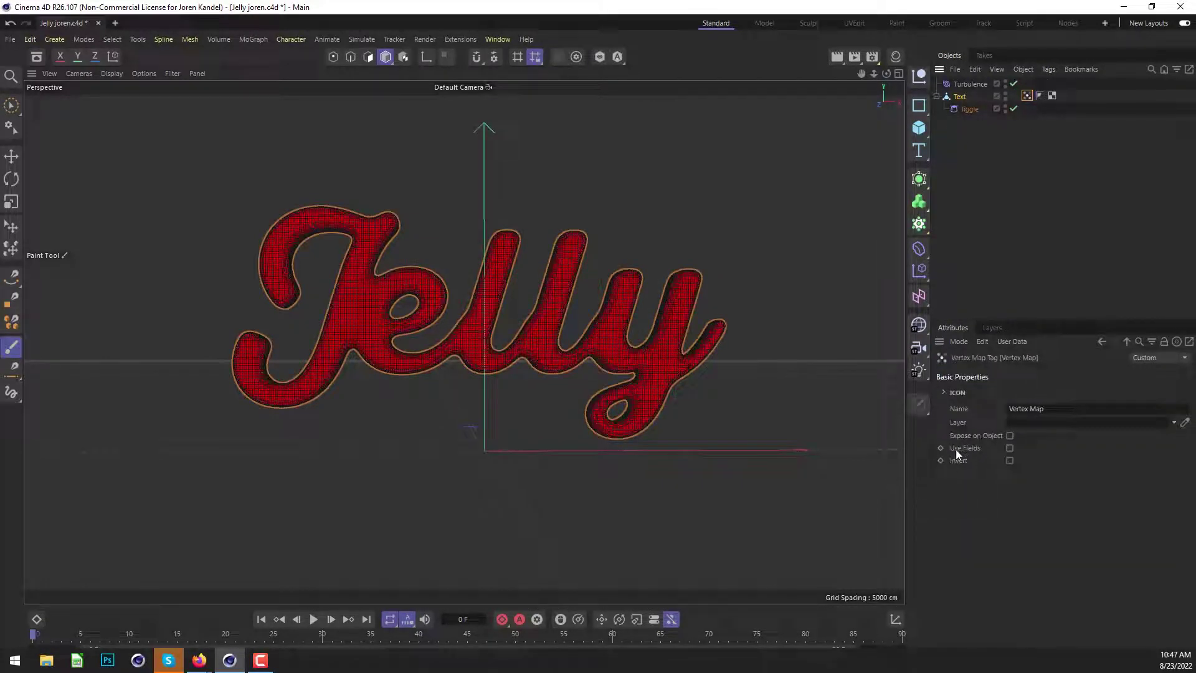
# - Replace the vertex map's Freeze field with the Text object as a field layer
pyautogui.click(1009, 448)
pyautogui.click(980, 373)
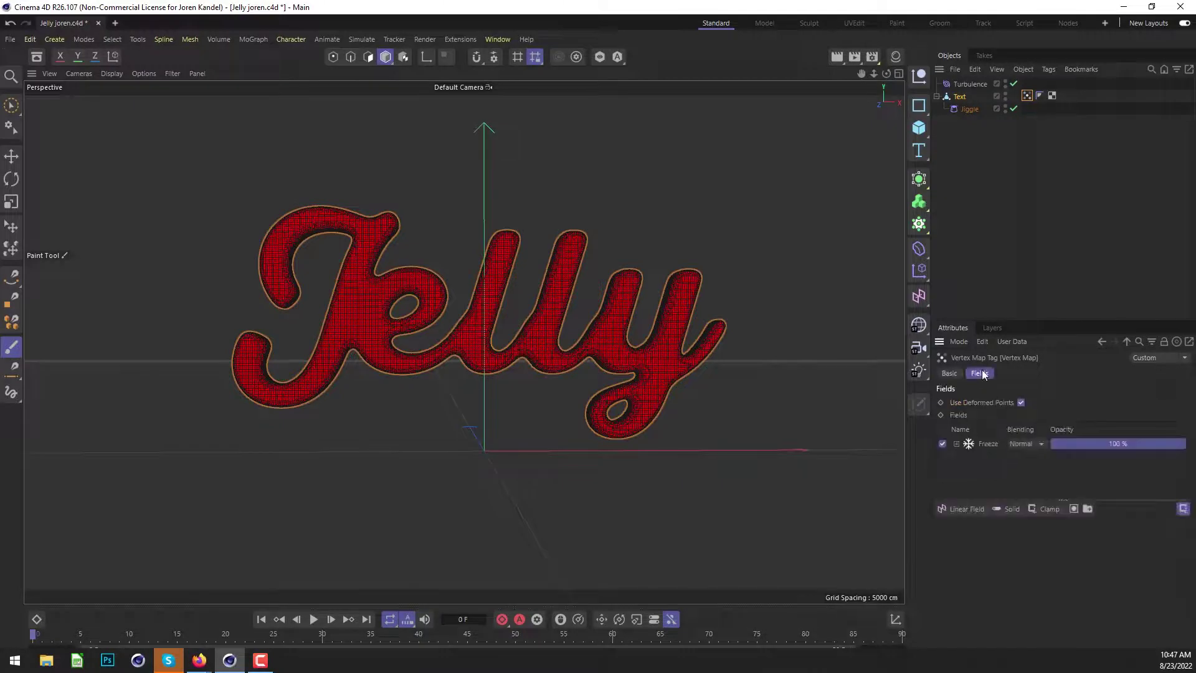
pyautogui.click(985, 446)
pyautogui.press('Delete')
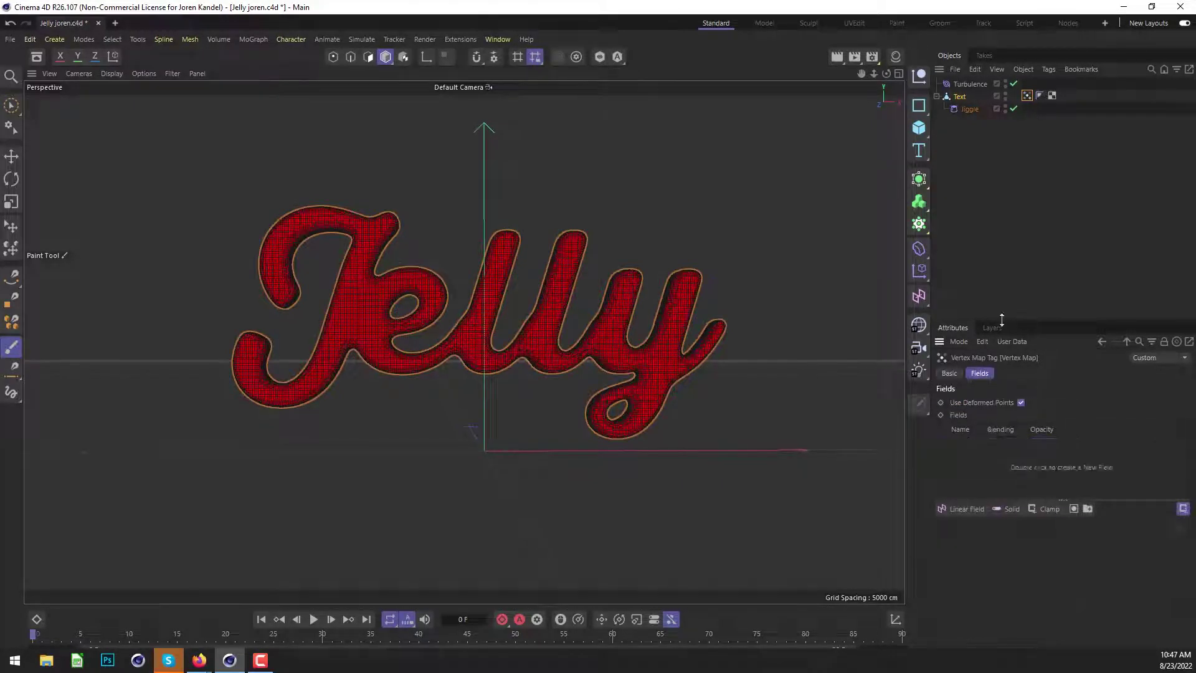
pyautogui.moveTo(1001, 320); pyautogui.dragTo(1016, 202)
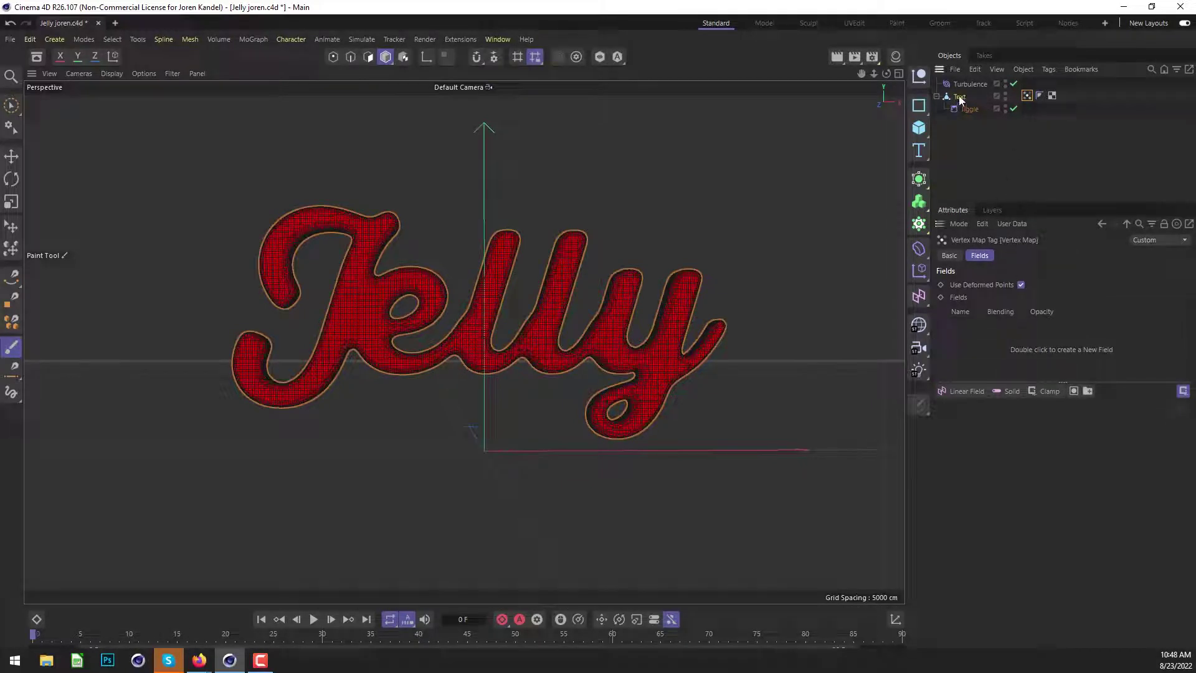
pyautogui.moveTo(1004, 144); pyautogui.dragTo(992, 337)
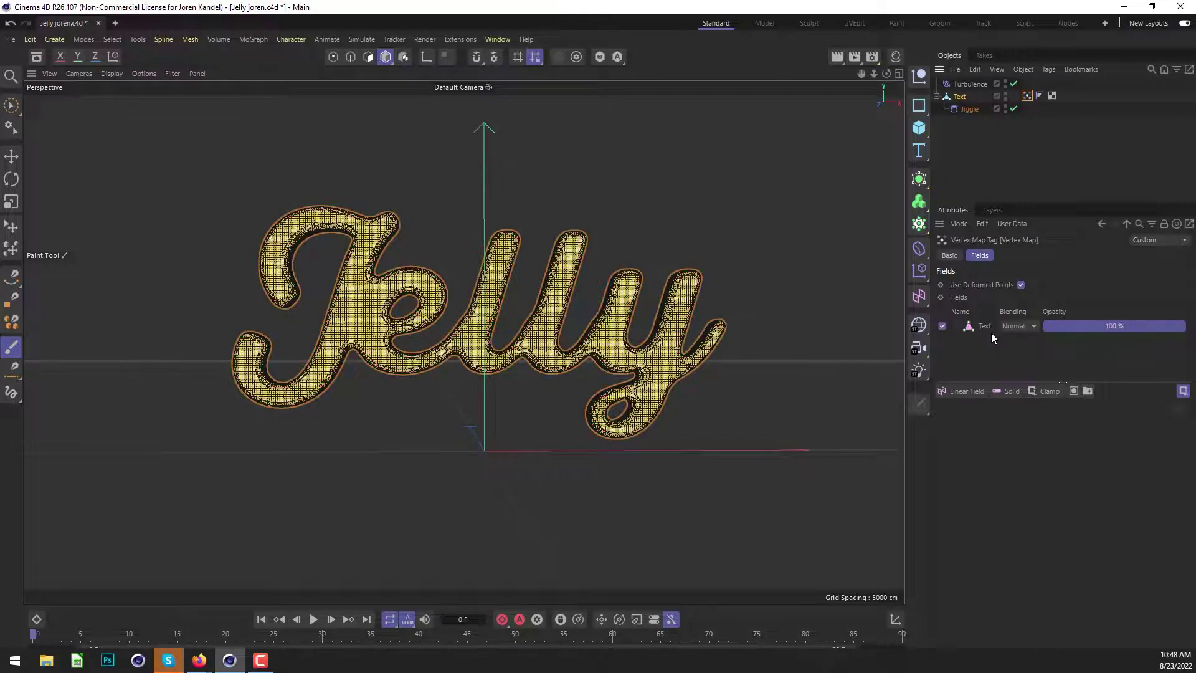
# - Switch the Text field layer's mode to Curvature (Convex)
pyautogui.click(979, 327)
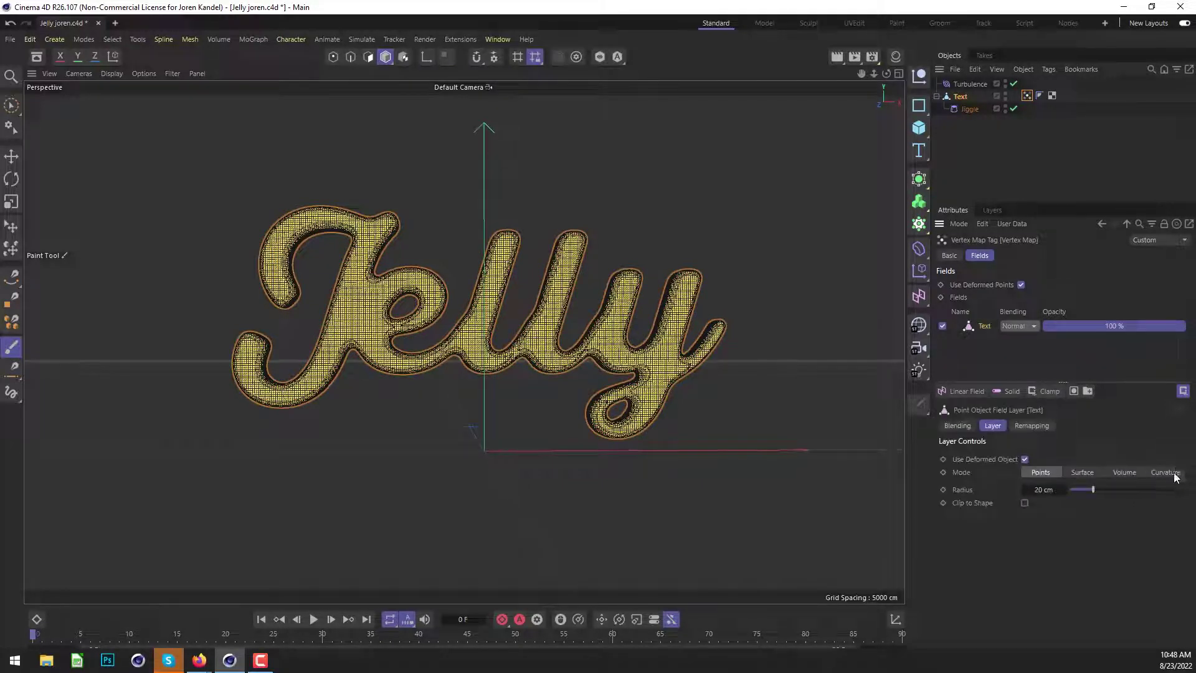
pyautogui.click(1164, 472)
pyautogui.keyDown('alt'); pyautogui.moveTo(386, 324); pyautogui.dragTo(267, 245); pyautogui.keyUp('alt')
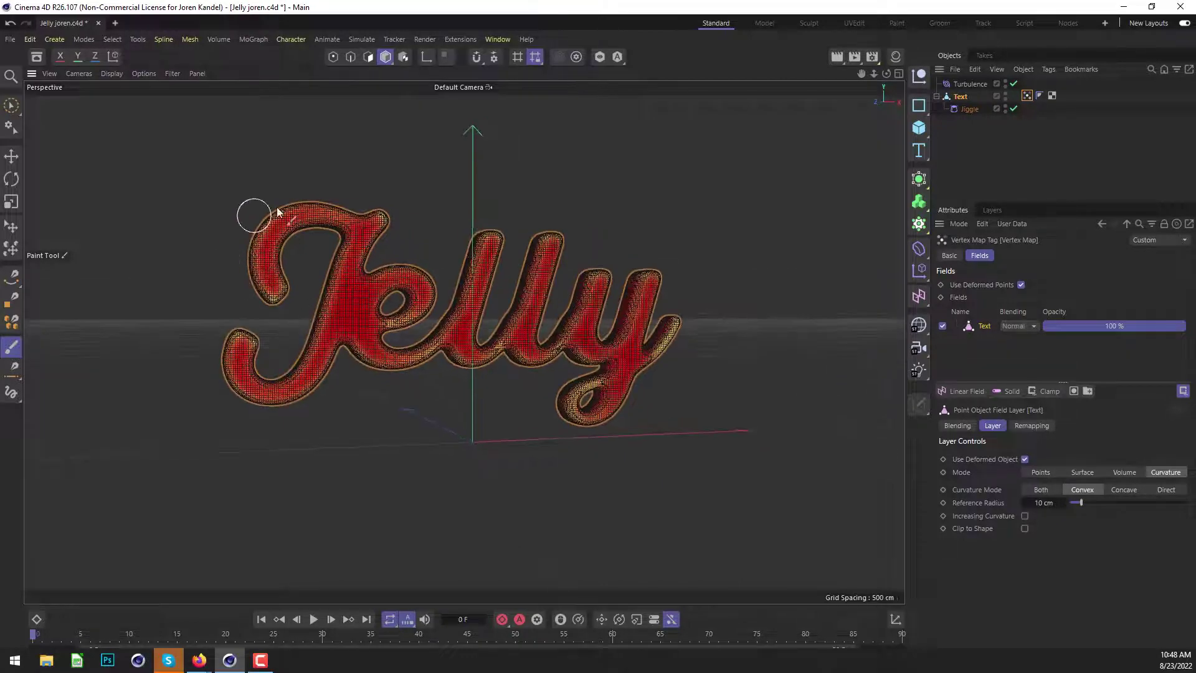
pyautogui.keyDown('alt'); pyautogui.moveTo(547, 343); pyautogui.dragTo(522, 344); pyautogui.keyUp('alt')
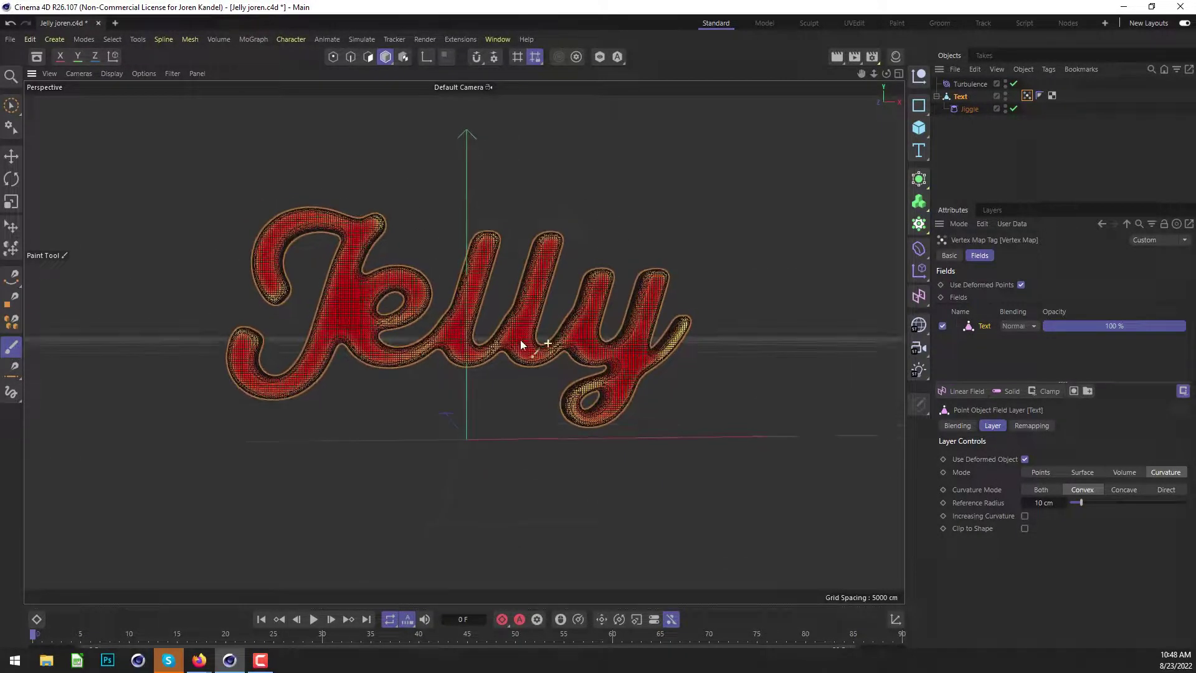
# - Adjust the curvature Reference Radius to about 14.6 cm
pyautogui.moveTo(1088, 502)
pyautogui.mouseDown()
pyautogui.moveTo(1115, 501)
pyautogui.moveTo(1103, 507)
pyautogui.mouseUp()
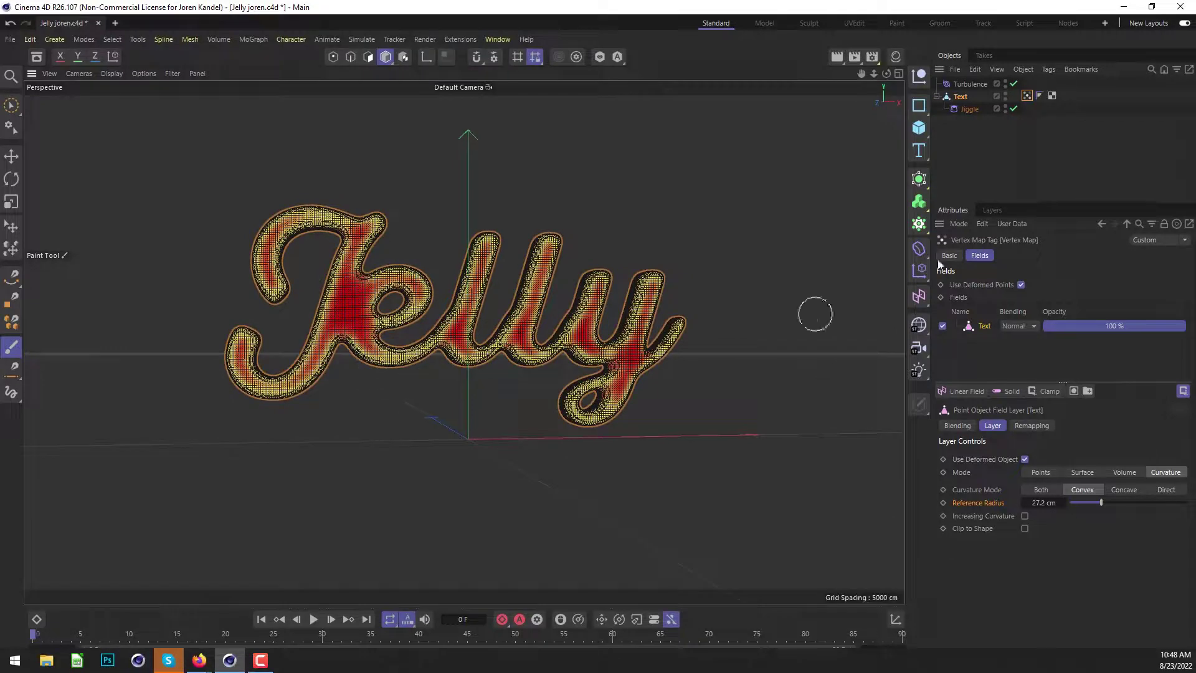
pyautogui.click(823, 230)
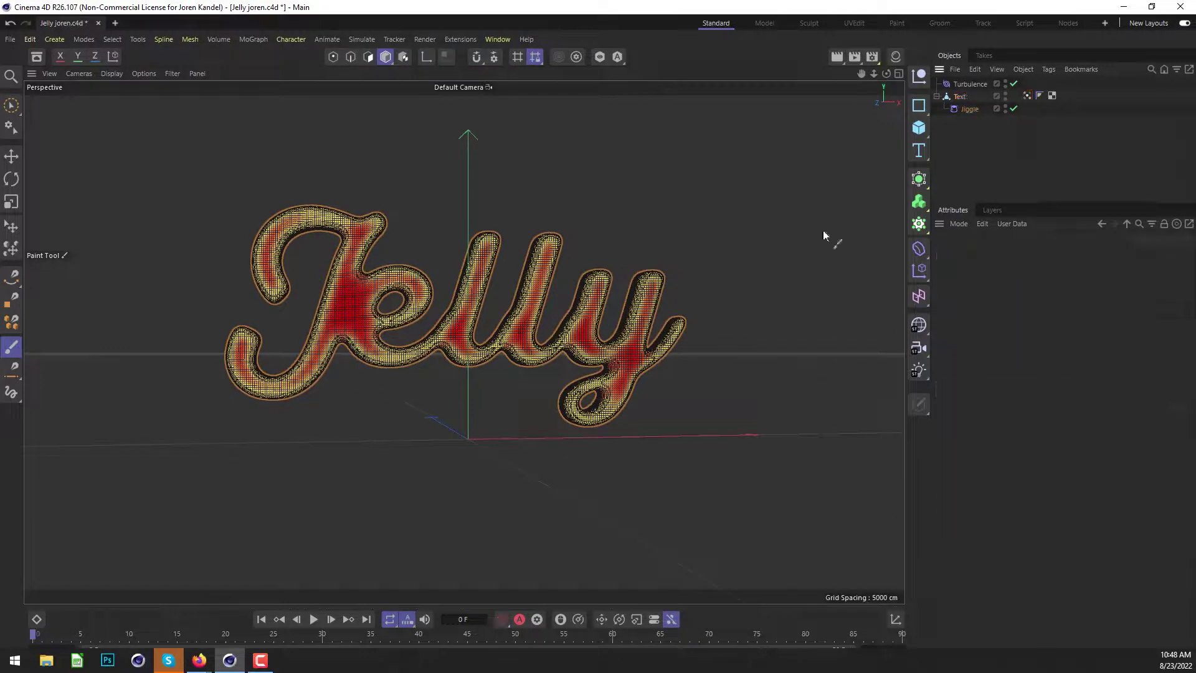
pyautogui.click(1029, 99)
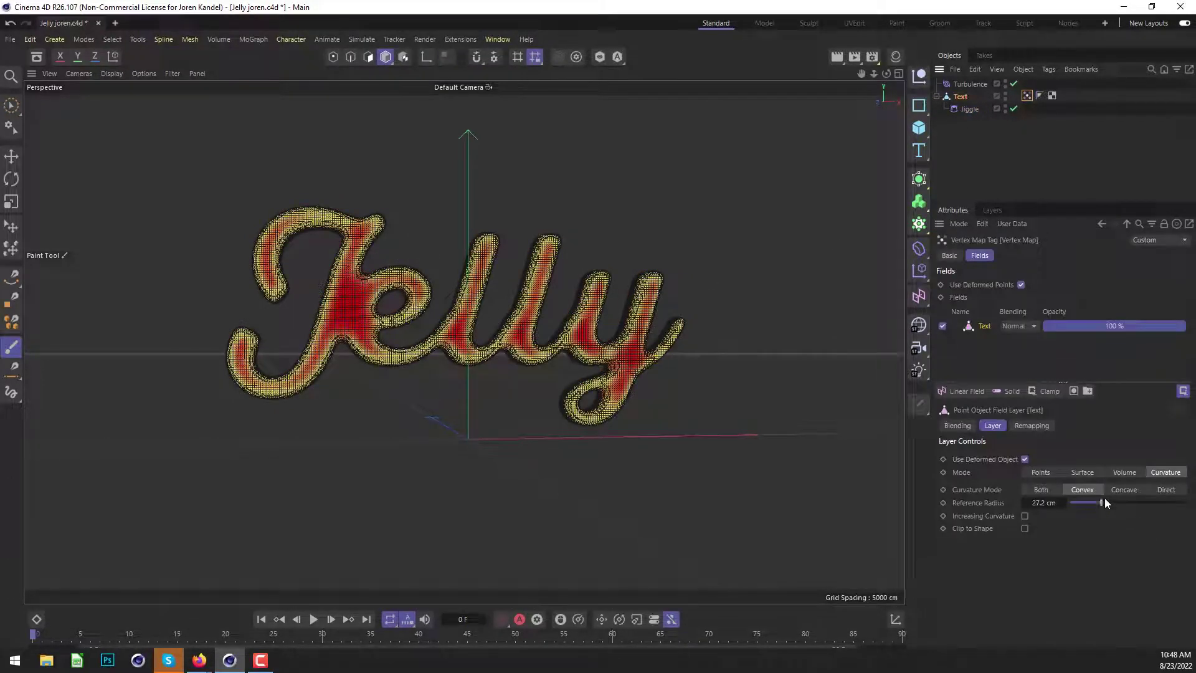
pyautogui.moveTo(1104, 498)
pyautogui.mouseDown()
pyautogui.moveTo(1124, 503)
pyautogui.moveTo(1085, 513)
pyautogui.mouseUp()
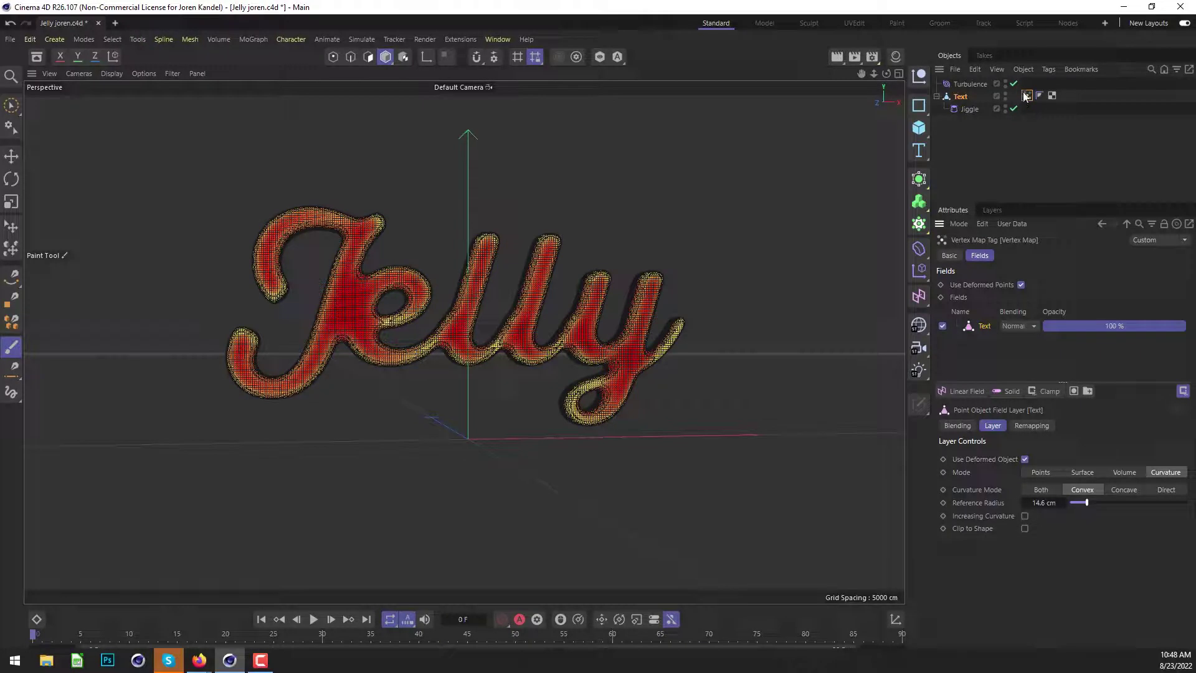
# - Plug the Text vertex map into the Jiggle deformer's Stiffness map, Forces map and Fields list
pyautogui.click(970, 110)
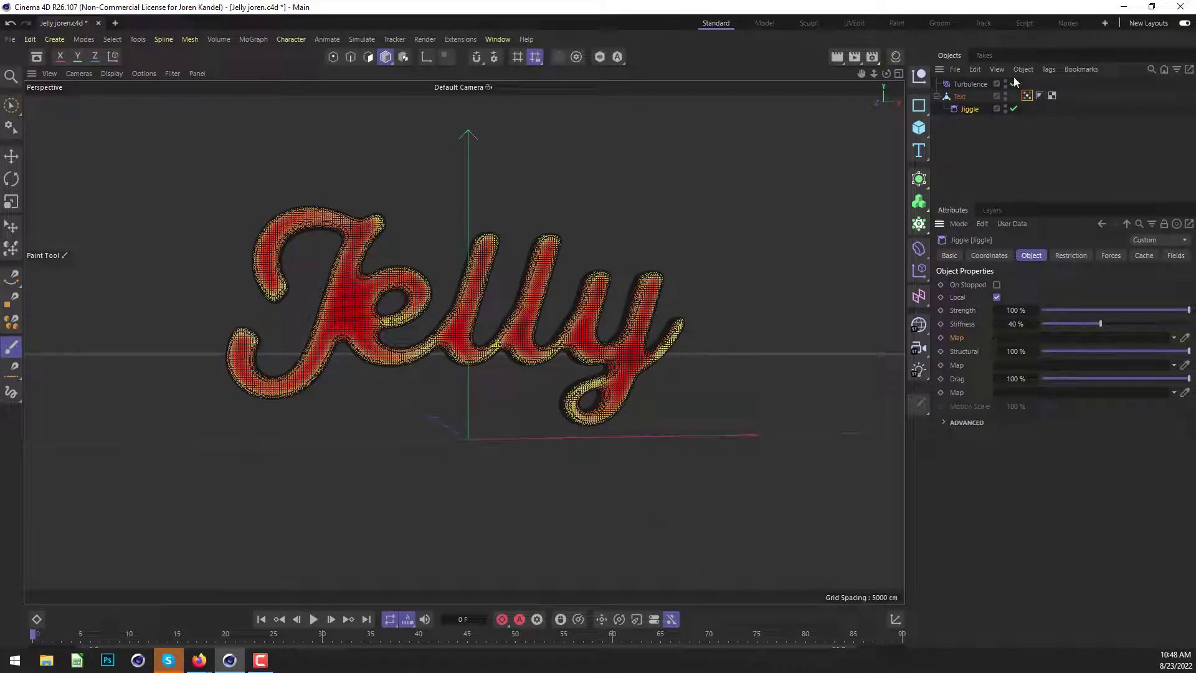
pyautogui.moveTo(1026, 95); pyautogui.dragTo(1021, 338)
pyautogui.click(1088, 257)
pyautogui.click(1114, 257)
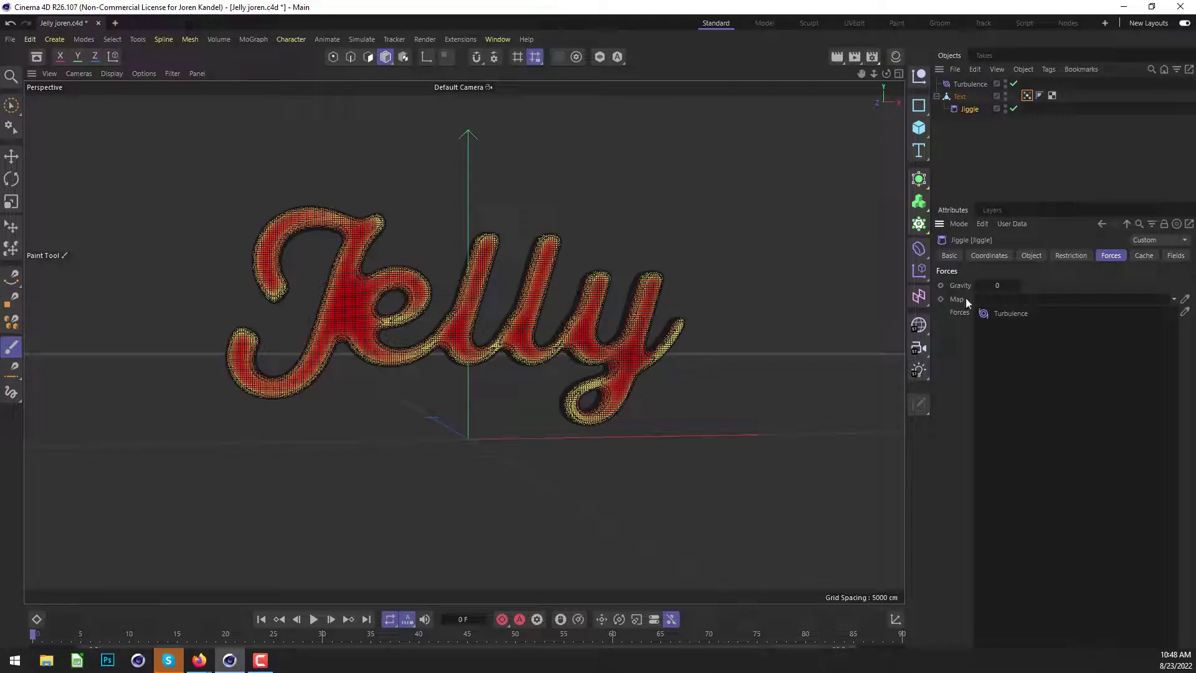
pyautogui.moveTo(1026, 96); pyautogui.dragTo(1009, 304)
pyautogui.click(1163, 257)
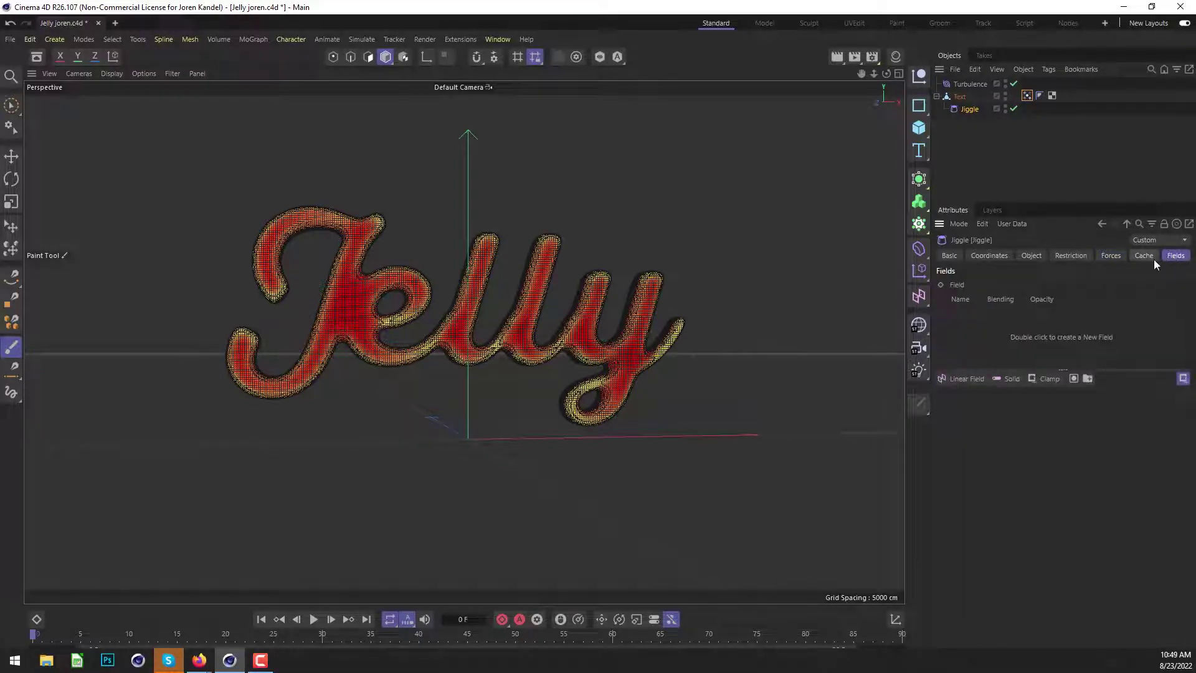
pyautogui.moveTo(1027, 97); pyautogui.dragTo(1006, 308)
pyautogui.click(1031, 256)
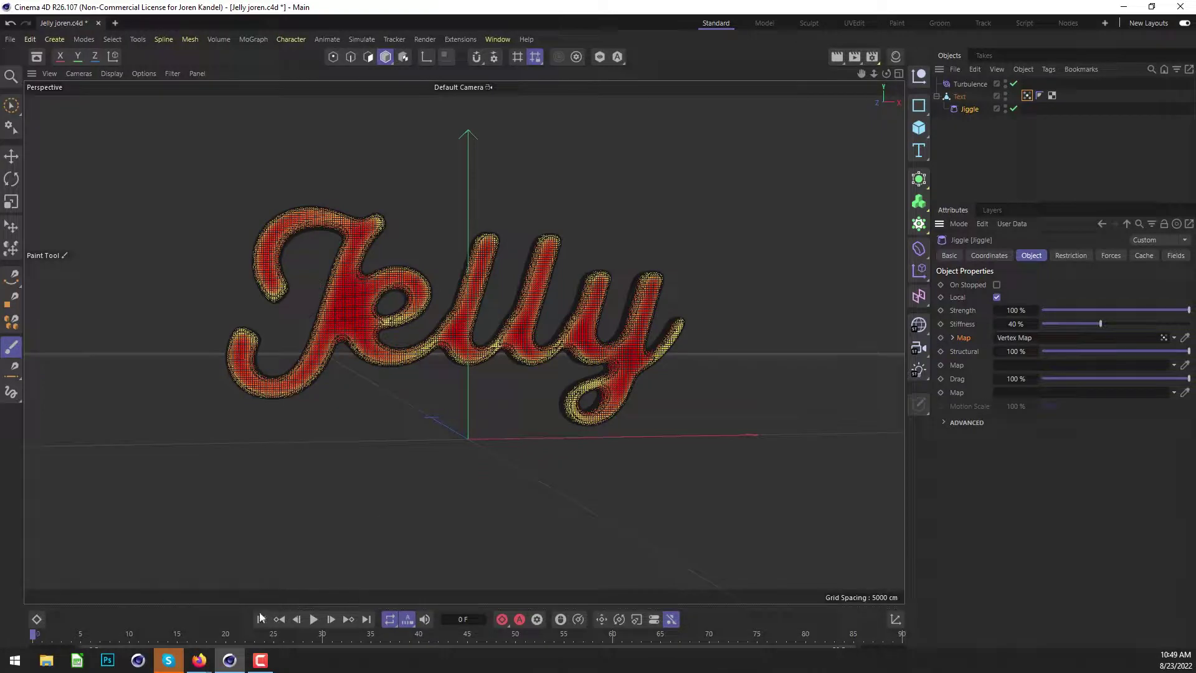
# - Preview the Jiggle wobble, stop playback at frame 22, and select the Text vertex map tag
pyautogui.click(313, 618)
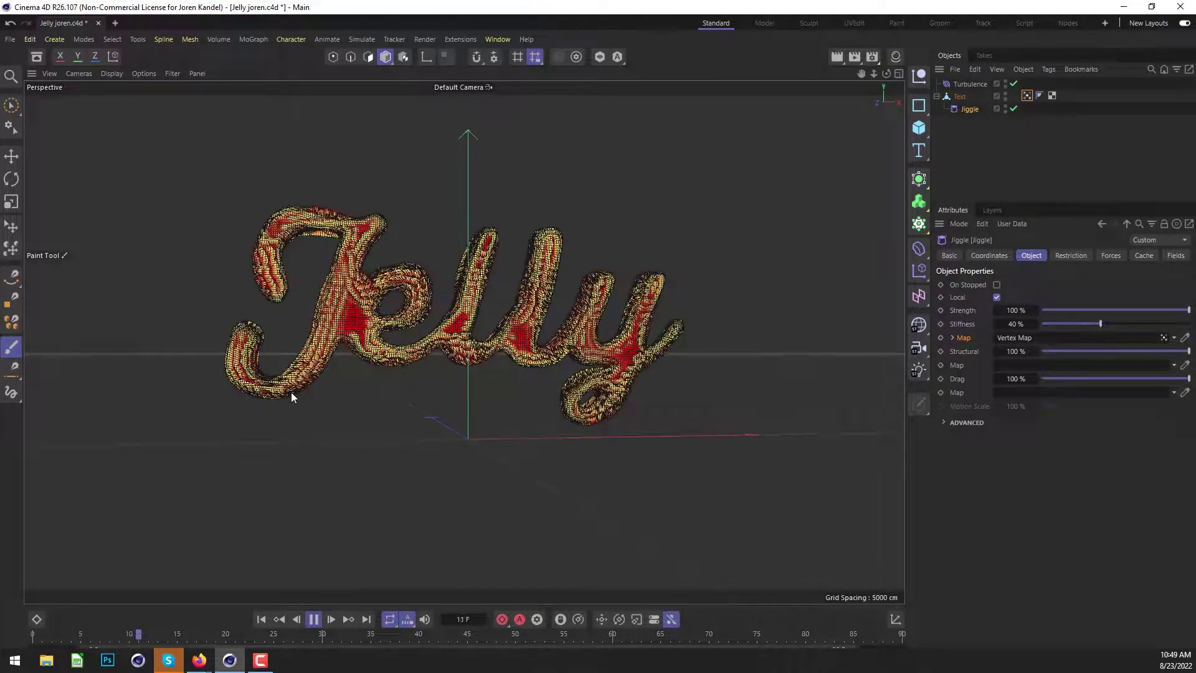
pyautogui.click(313, 618)
pyautogui.click(262, 618)
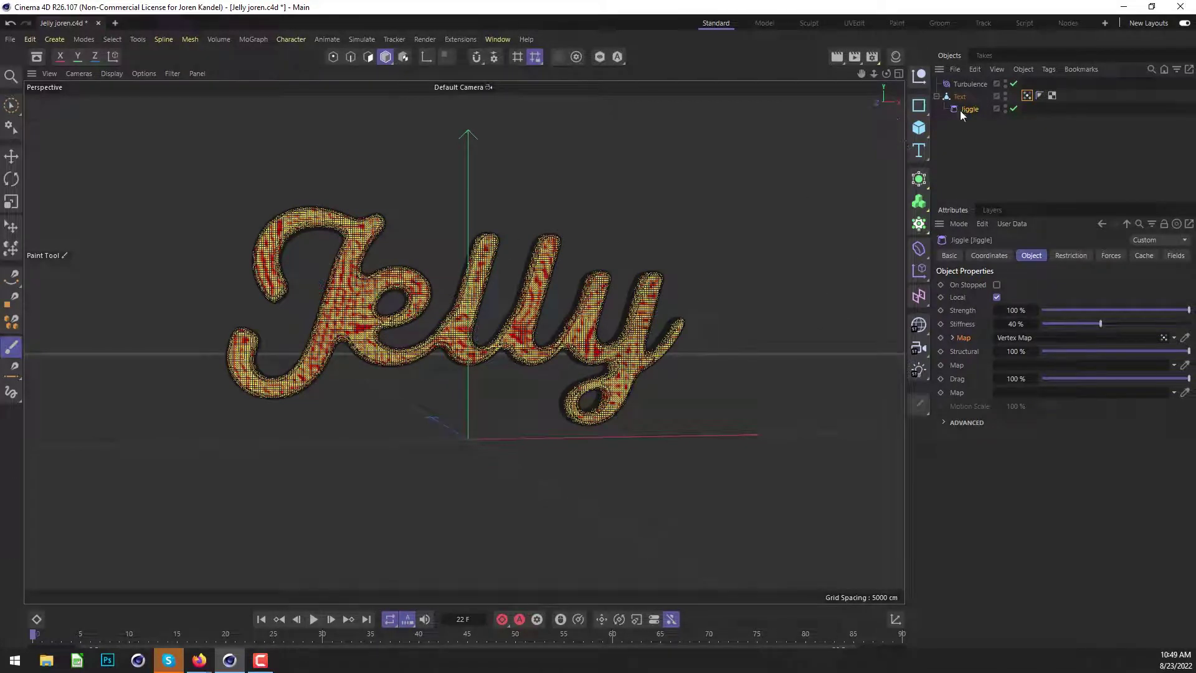
pyautogui.moveTo(366, 276); pyautogui.dragTo(353, 323)
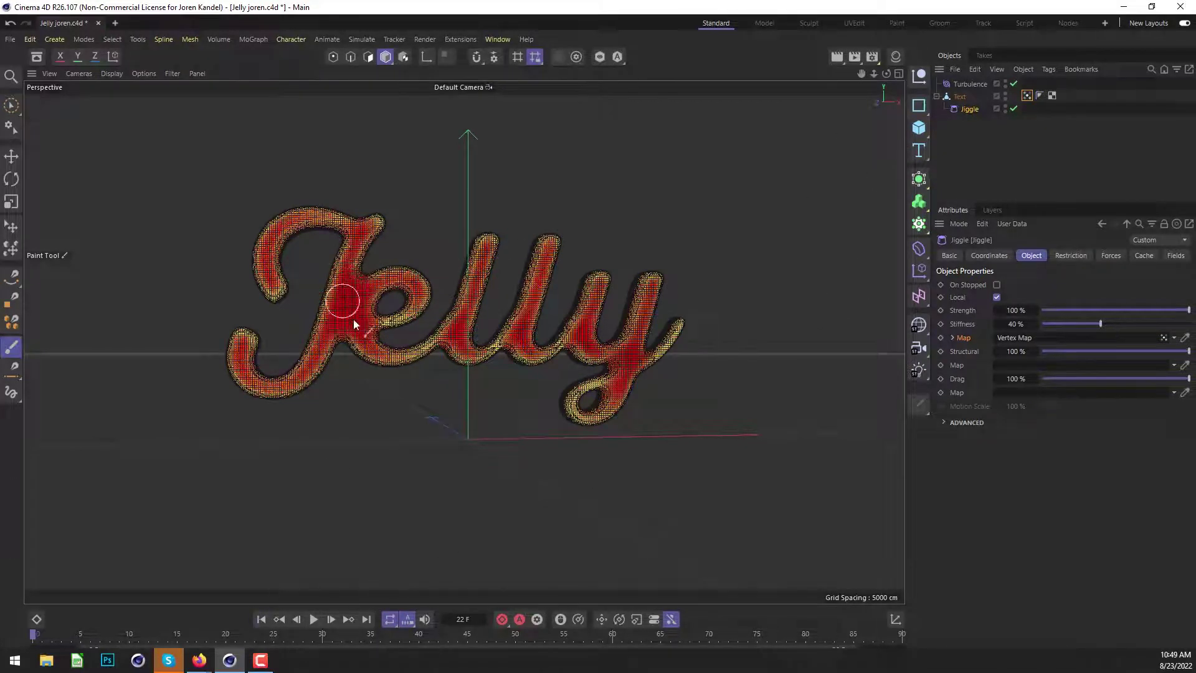
pyautogui.click(1027, 96)
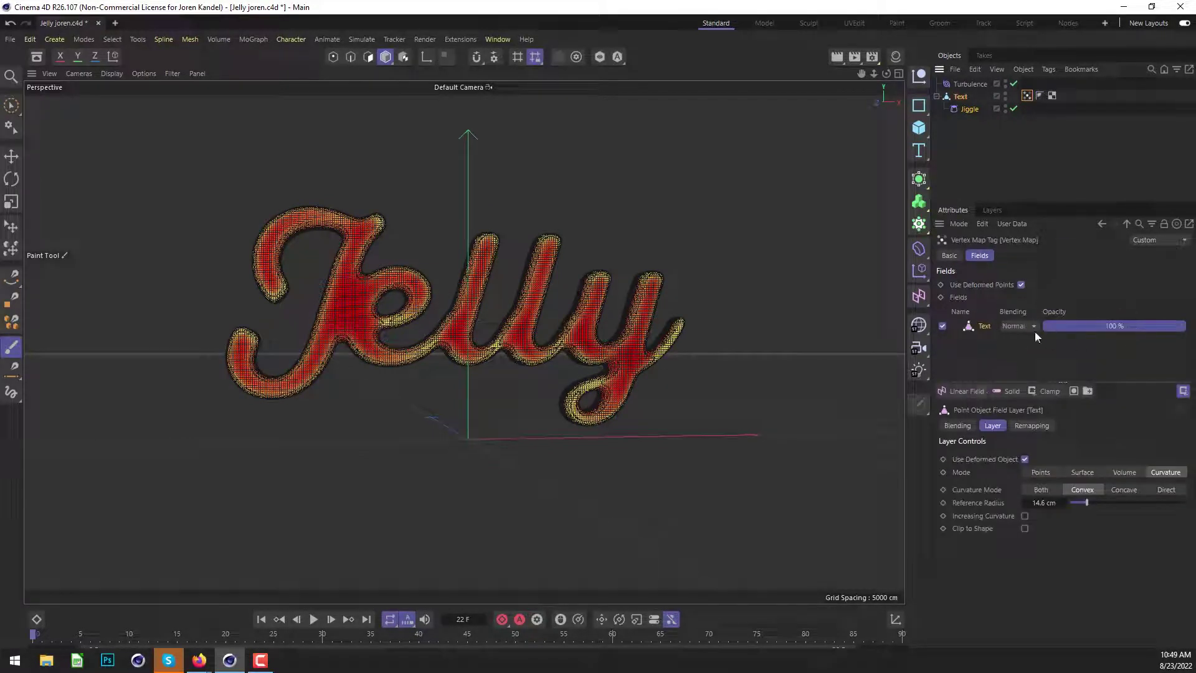
# - Add a Freeze layer above Text in the vertex map fields, freeze the weights, and replay
pyautogui.click(1050, 391)
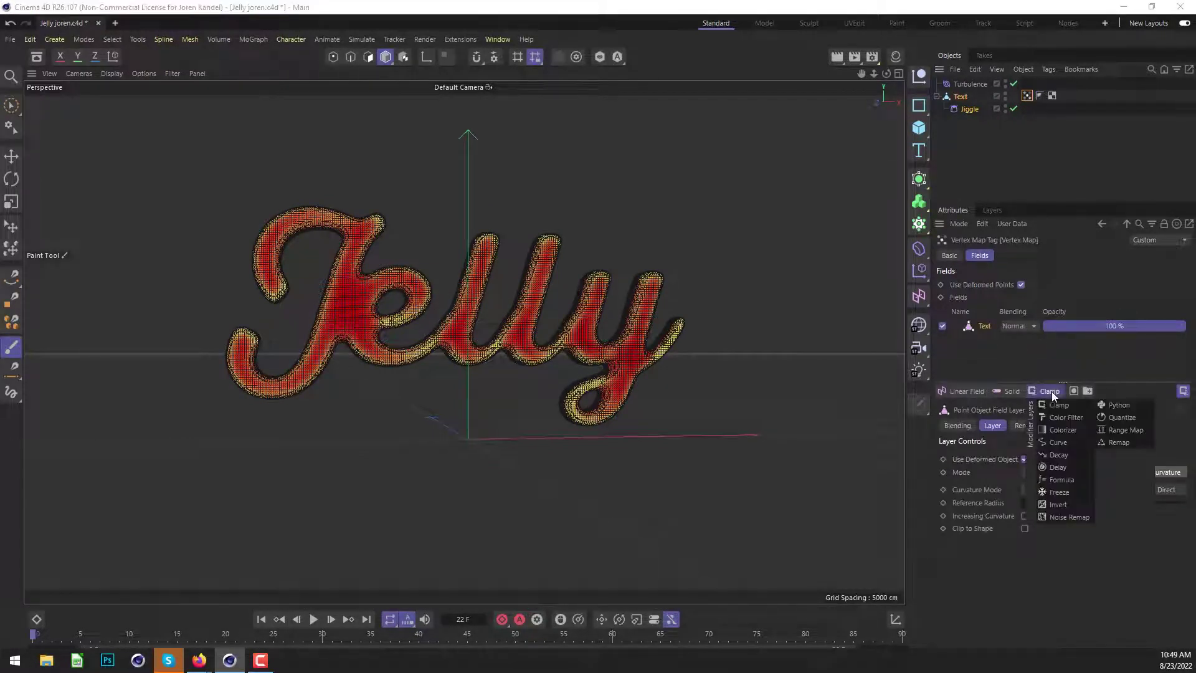
pyautogui.click(1064, 493)
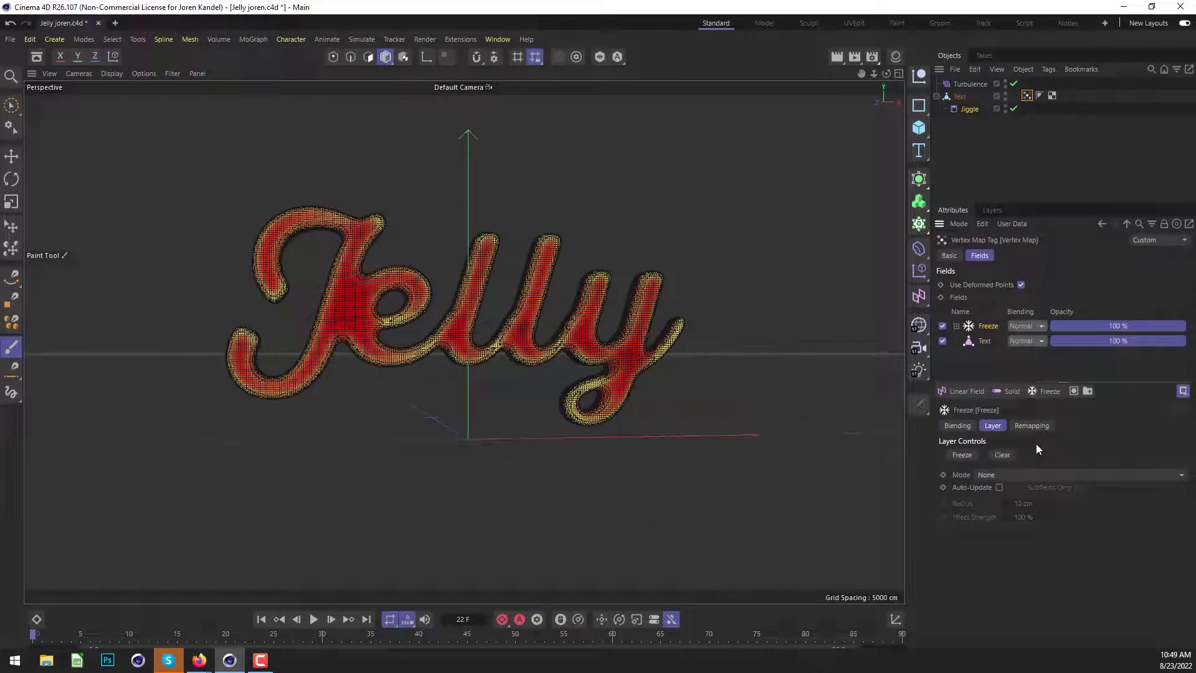
pyautogui.click(962, 455)
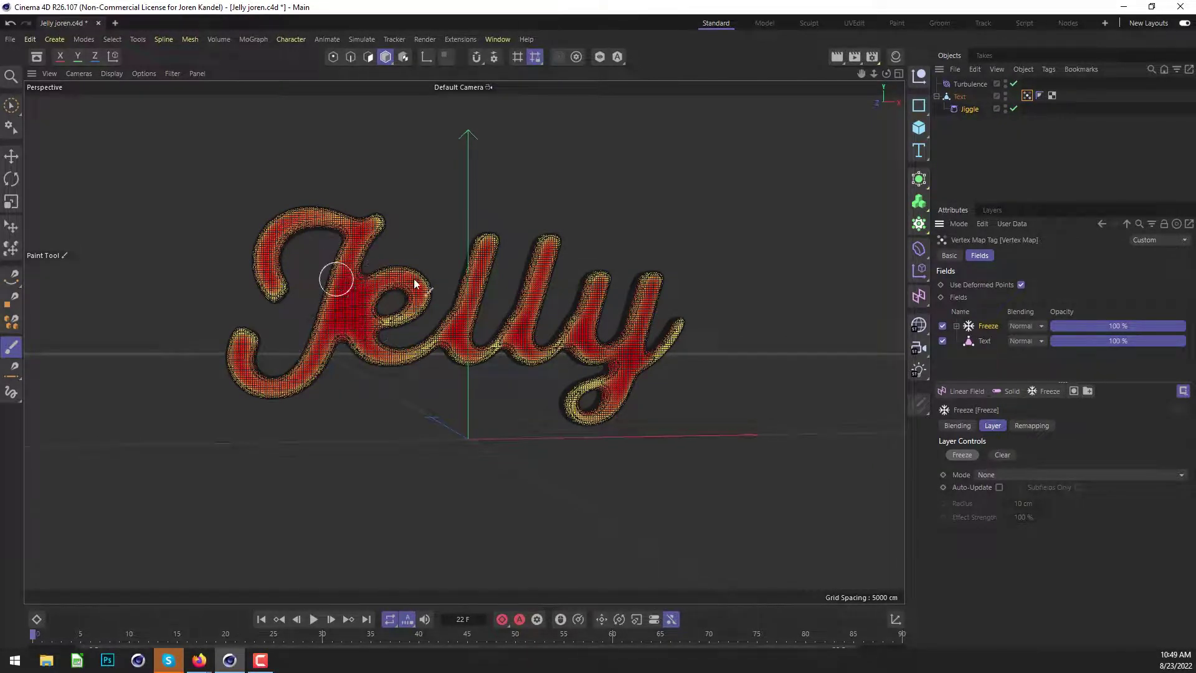
pyautogui.click(313, 619)
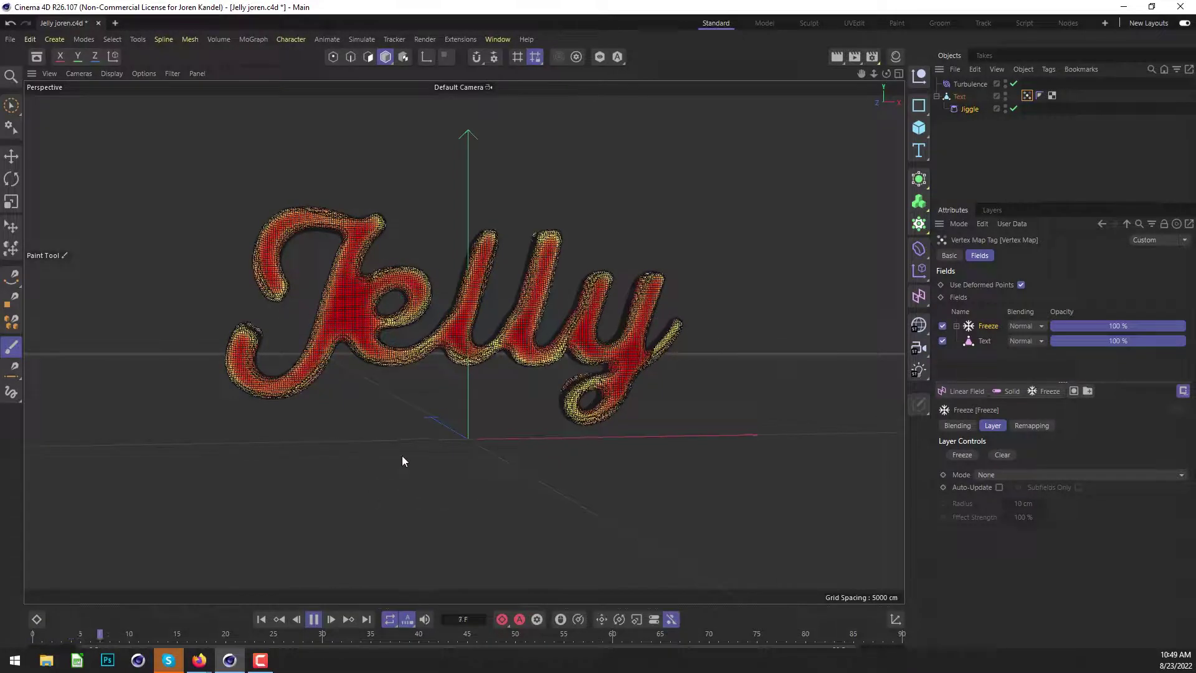
# - Deselect the tag, pause playback at frame 58, and orbit around the wobbling Jelly letters
pyautogui.click(968, 164)
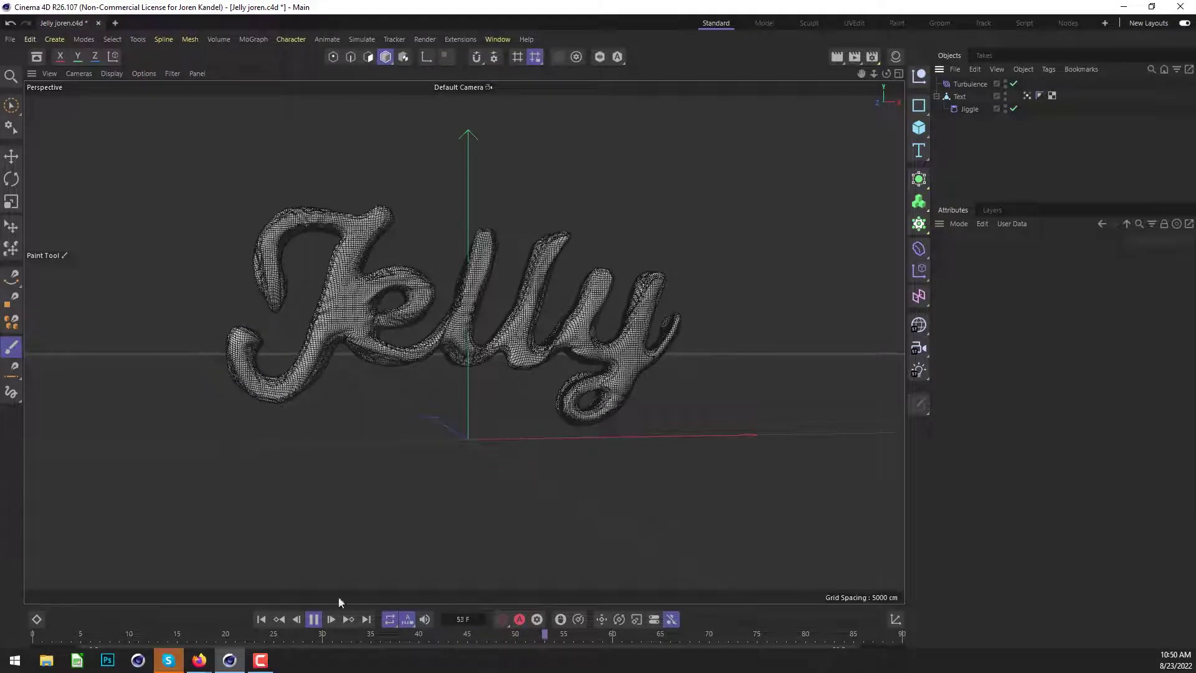
pyautogui.click(313, 619)
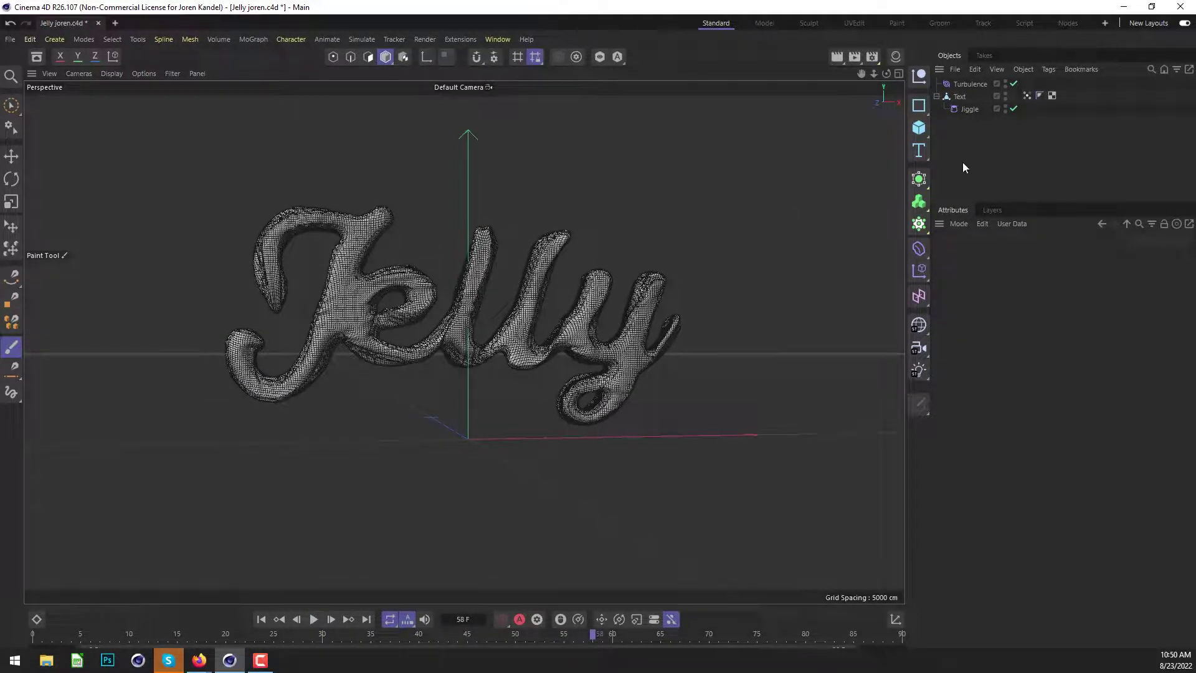
pyautogui.keyDown('alt'); pyautogui.moveTo(314, 306); pyautogui.dragTo(290, 333); pyautogui.keyUp('alt')
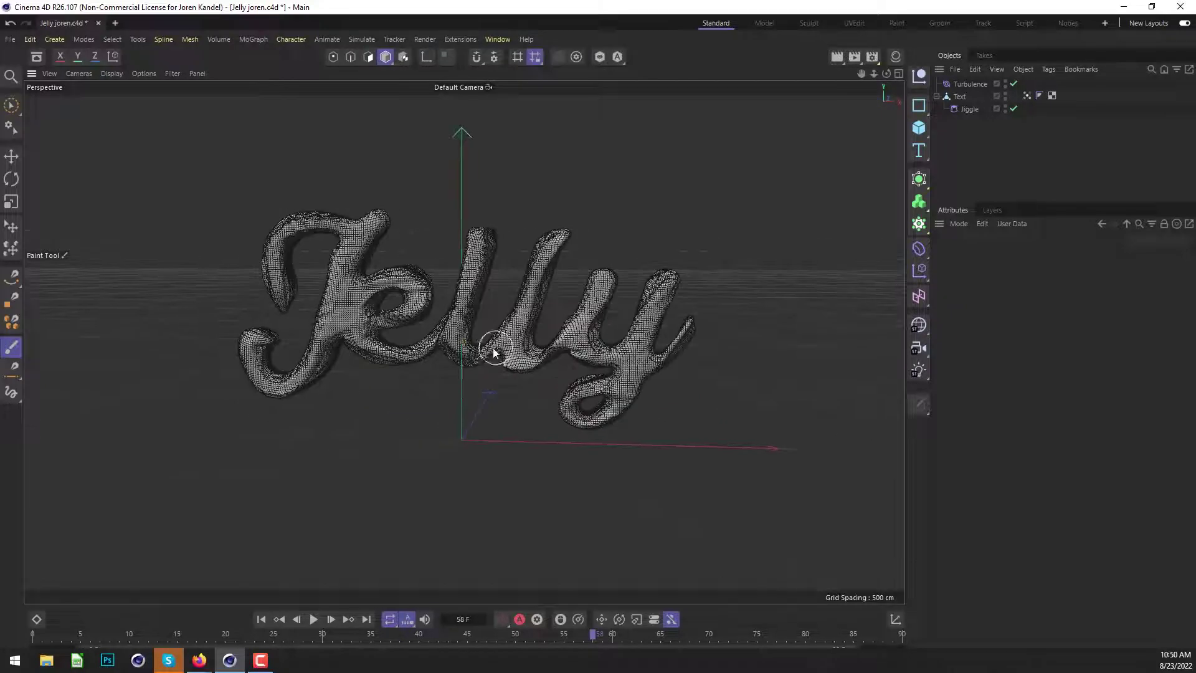
pyautogui.keyDown('alt'); pyautogui.moveTo(386, 320); pyautogui.dragTo(376, 312); pyautogui.keyUp('alt')
pyautogui.keyDown('alt'); pyautogui.moveTo(625, 251); pyautogui.dragTo(660, 243); pyautogui.keyUp('alt')
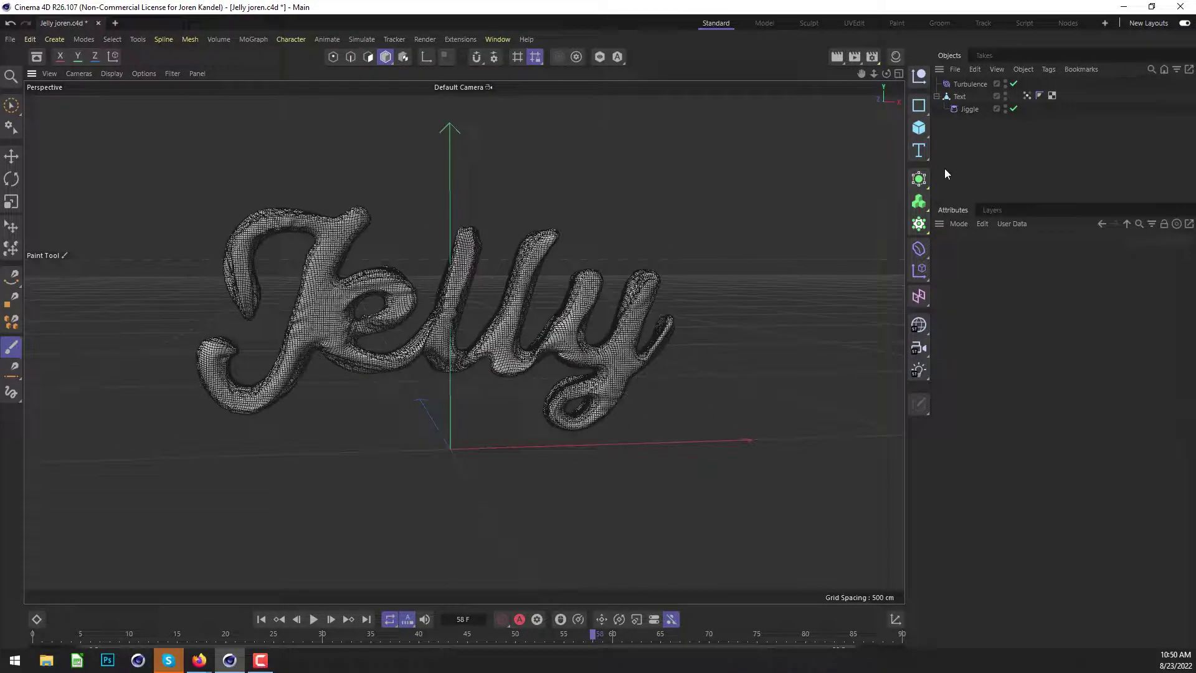